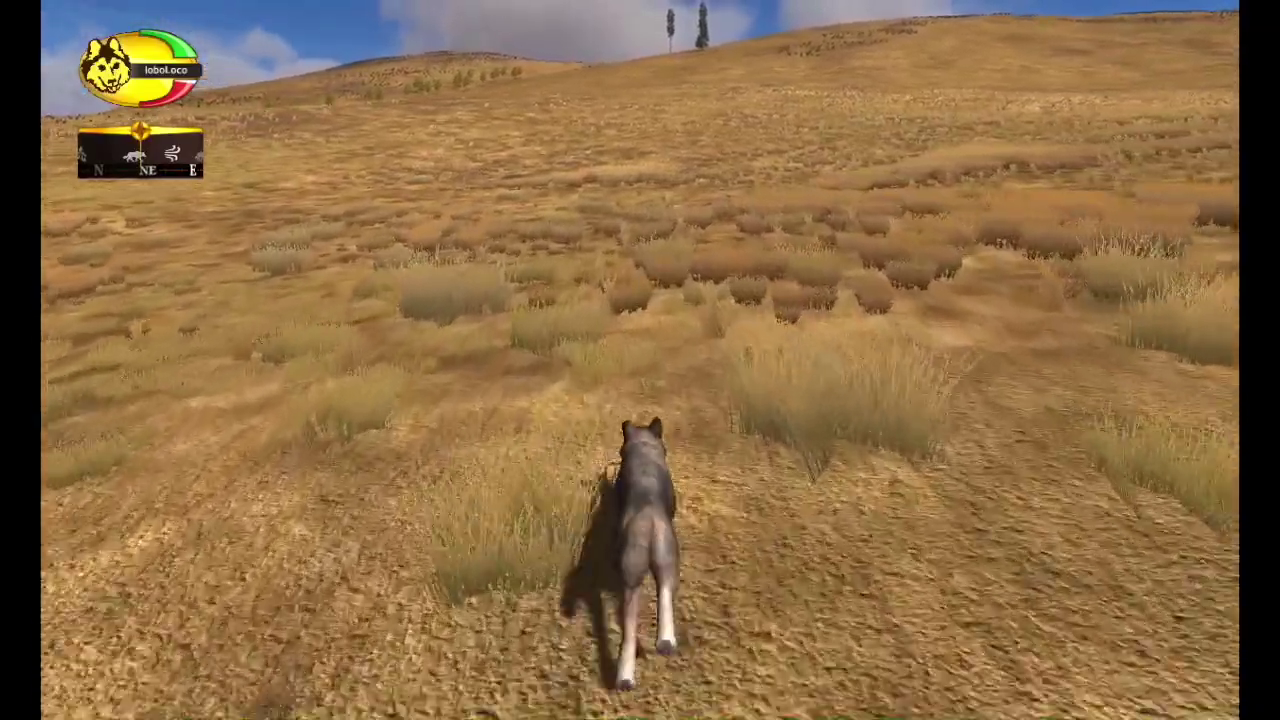
{"action": "key", "text": "w"}
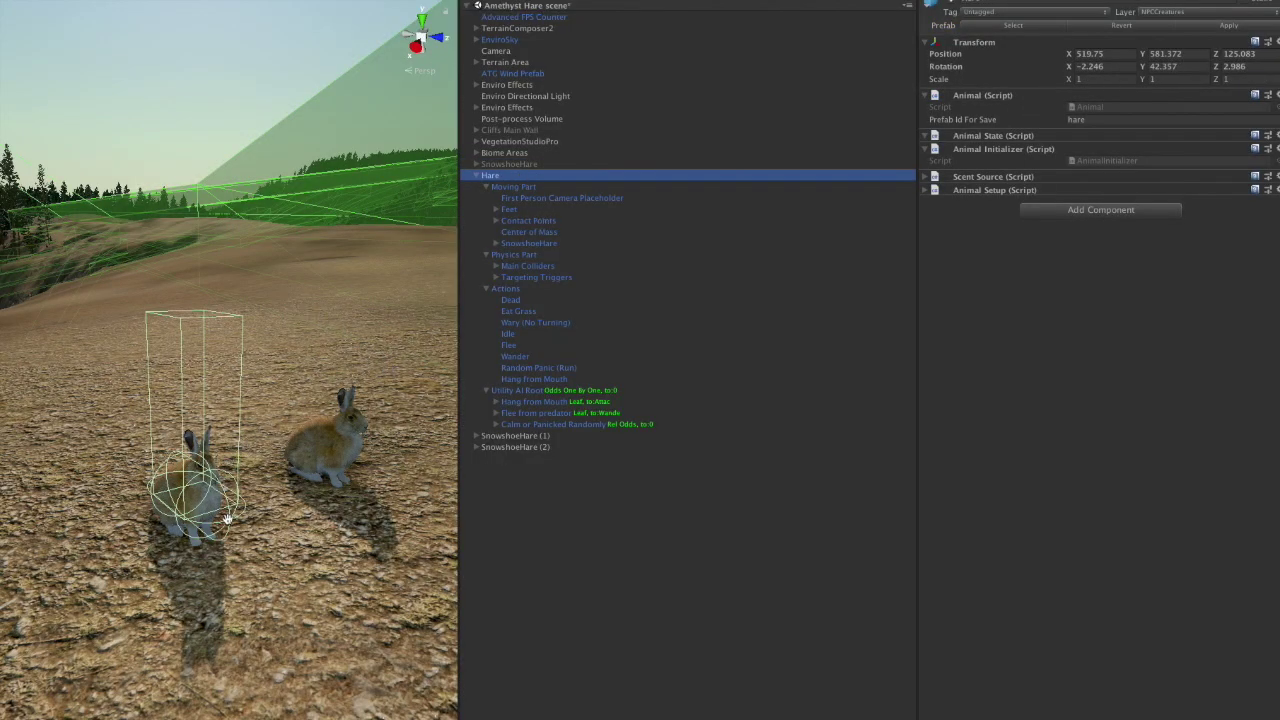
Step: Inspect the hare's SnowshoeHare model and Moving Part, expanding its contact points and comparing the Front Feet and Hind Feet objects
{"action": "left_click", "coordinate": [551, 243]}
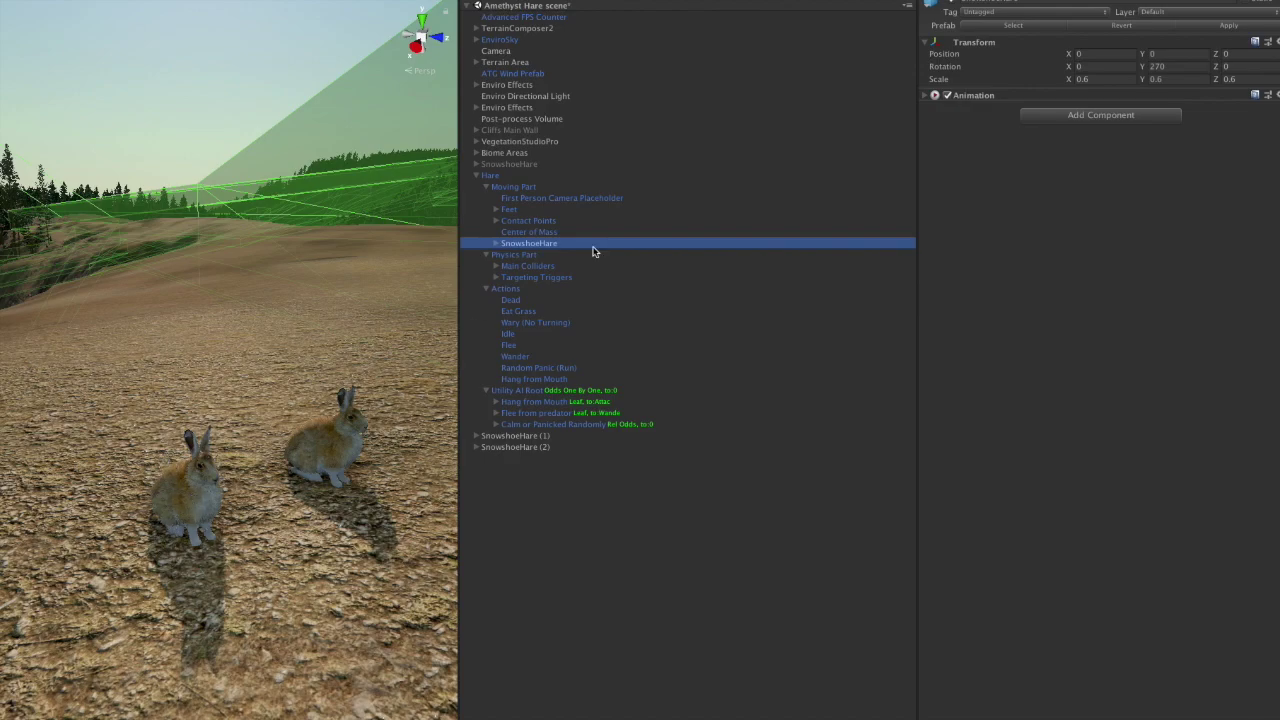
{"action": "left_click", "coordinate": [517, 189]}
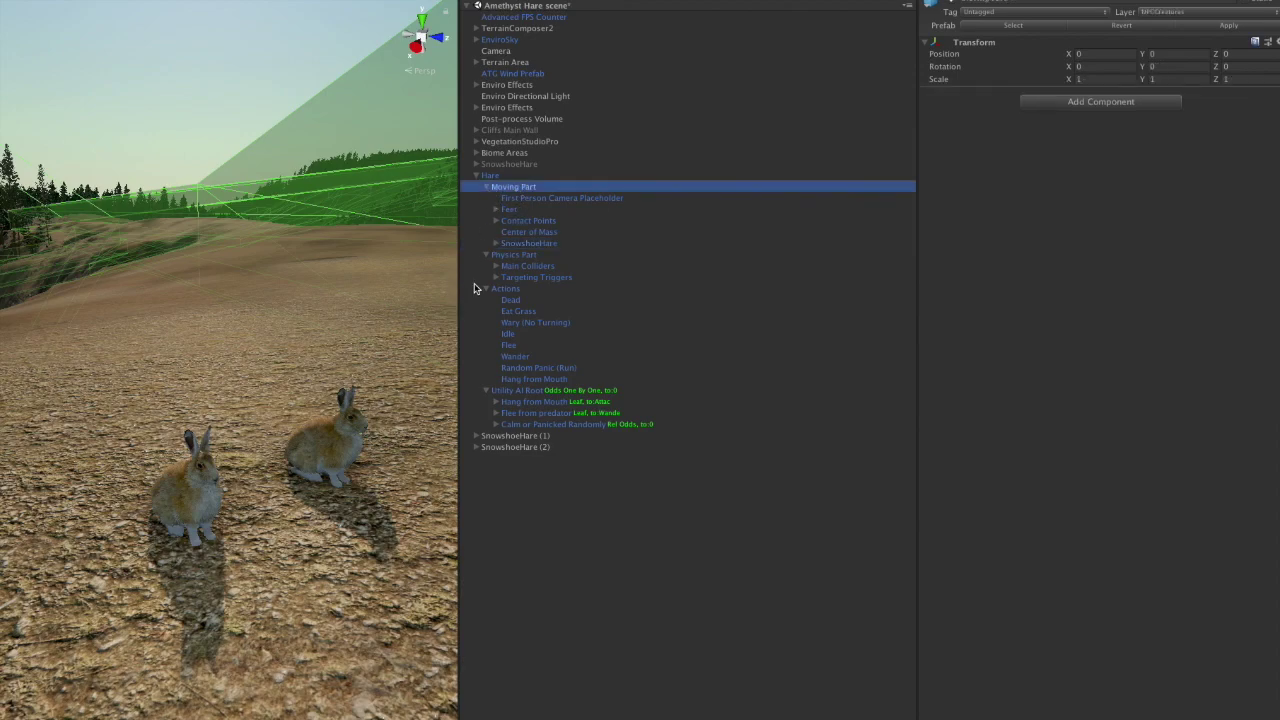
{"action": "left_click", "coordinate": [495, 220]}
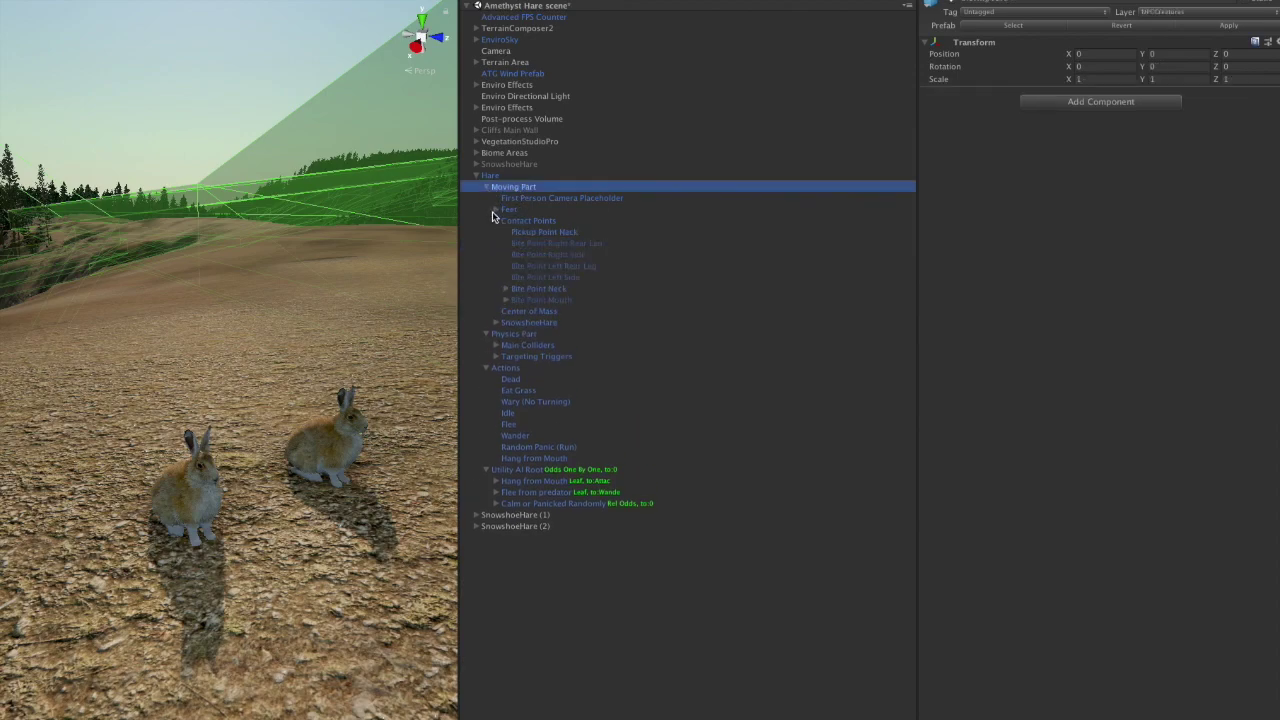
{"action": "left_click", "coordinate": [496, 209]}
{"action": "left_click", "coordinate": [530, 222]}
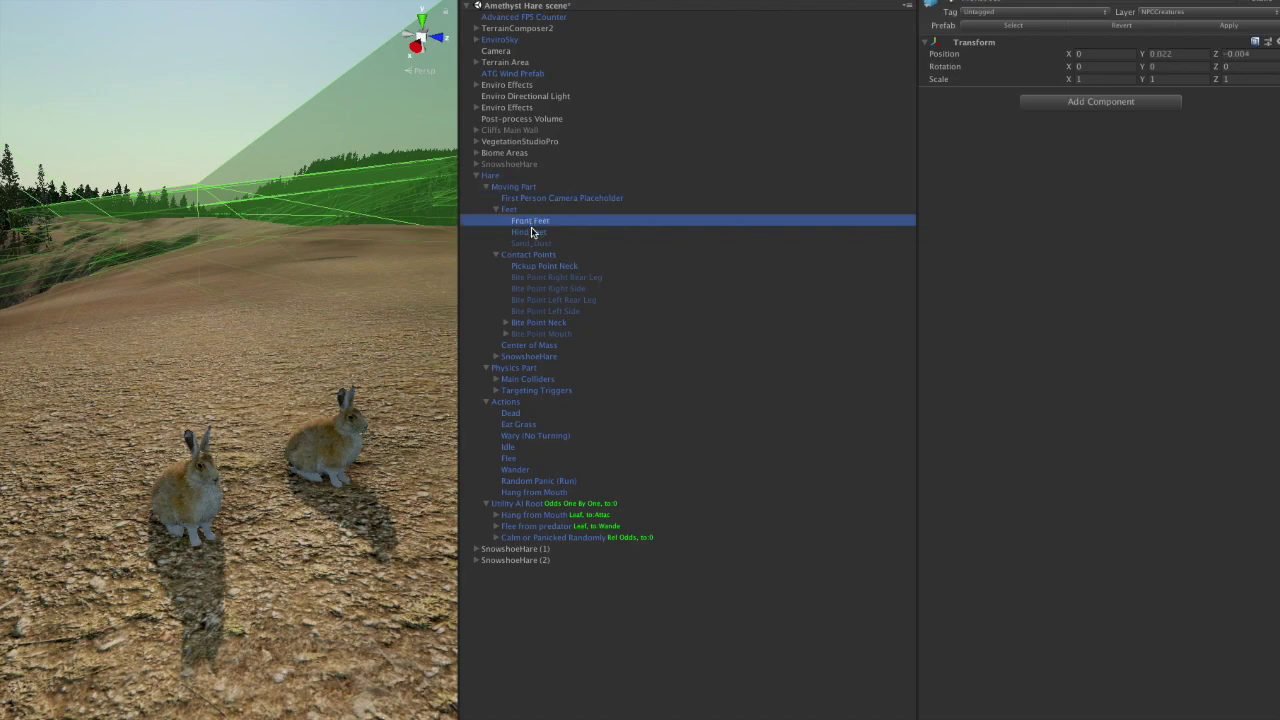
{"action": "left_click", "coordinate": [531, 232]}
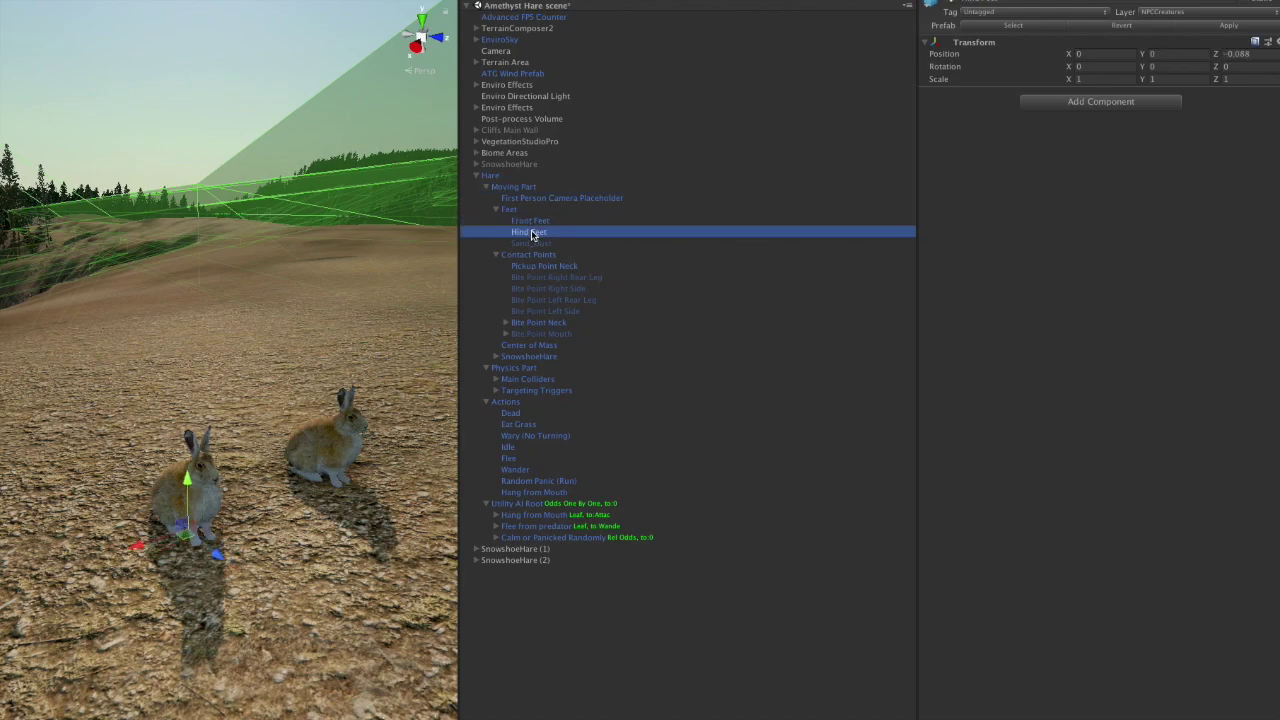
{"action": "left_click", "coordinate": [531, 221]}
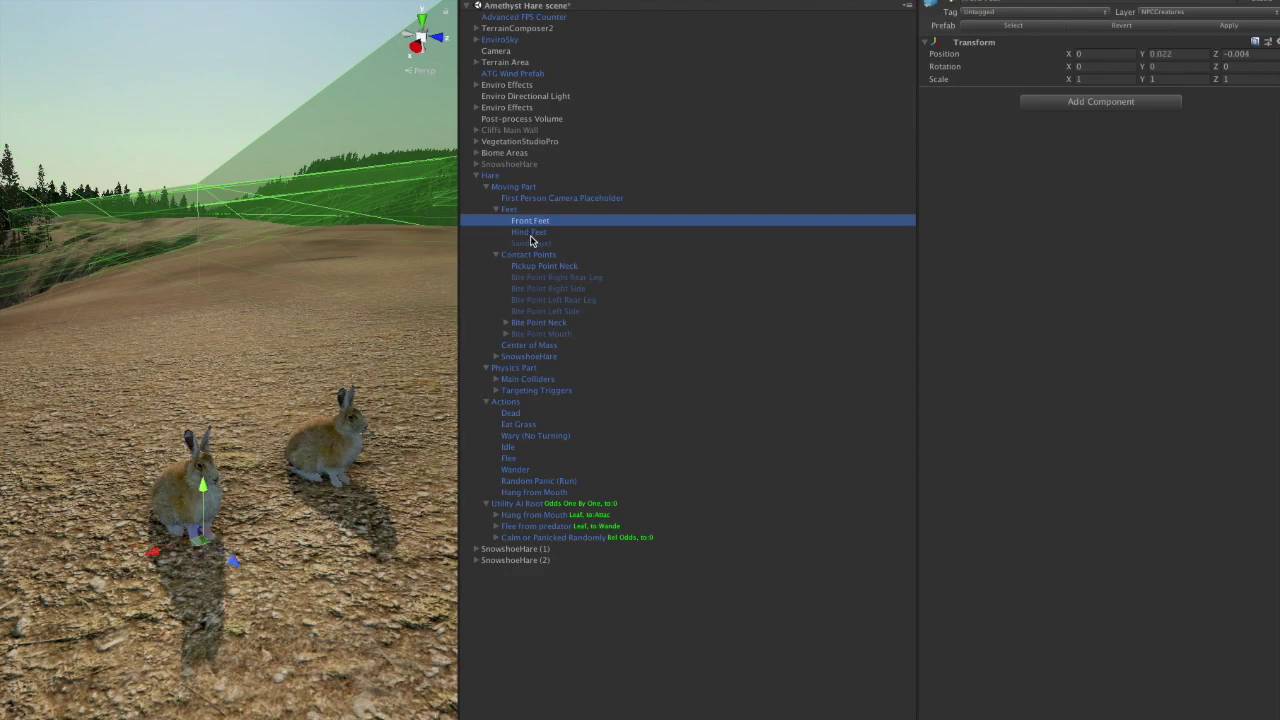
{"action": "left_click", "coordinate": [531, 234]}
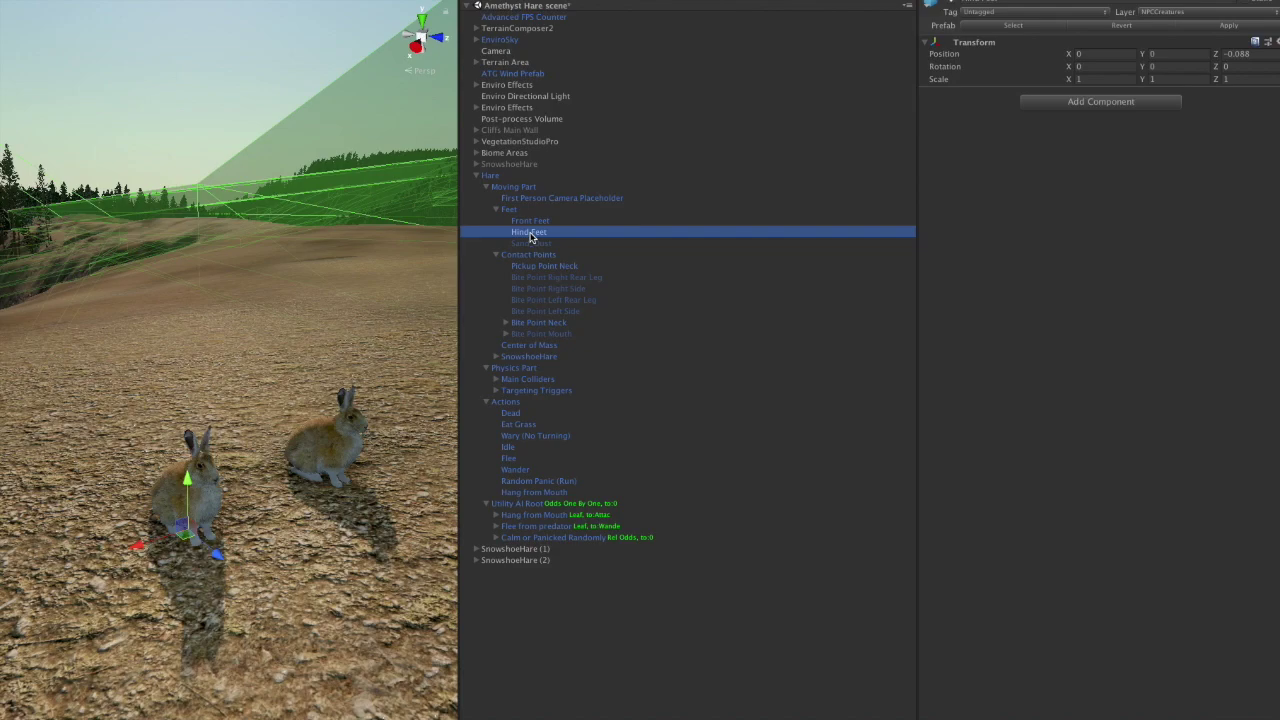
Step: Examine the hare's contact points, including Pickup Point Neck, Bite Point Left Side and Bite Point Neck
{"action": "left_click", "coordinate": [535, 267]}
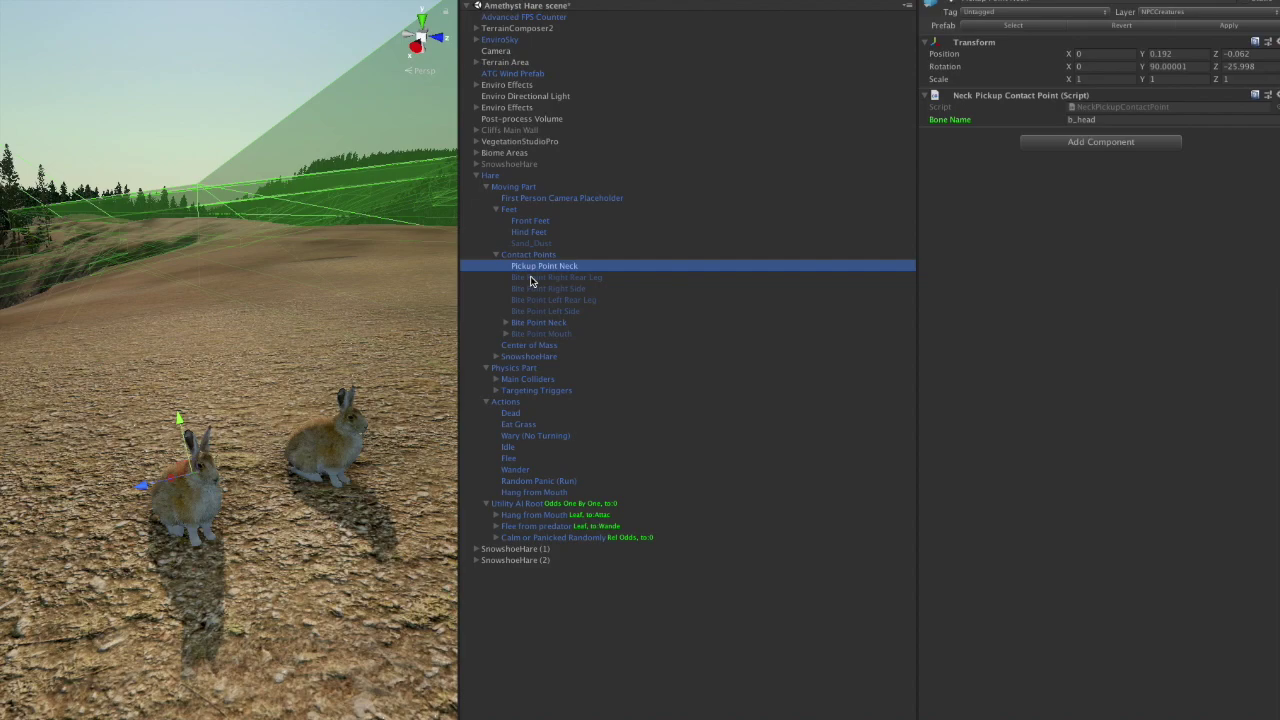
{"action": "left_click", "coordinate": [531, 280]}
{"action": "left_click", "coordinate": [539, 311]}
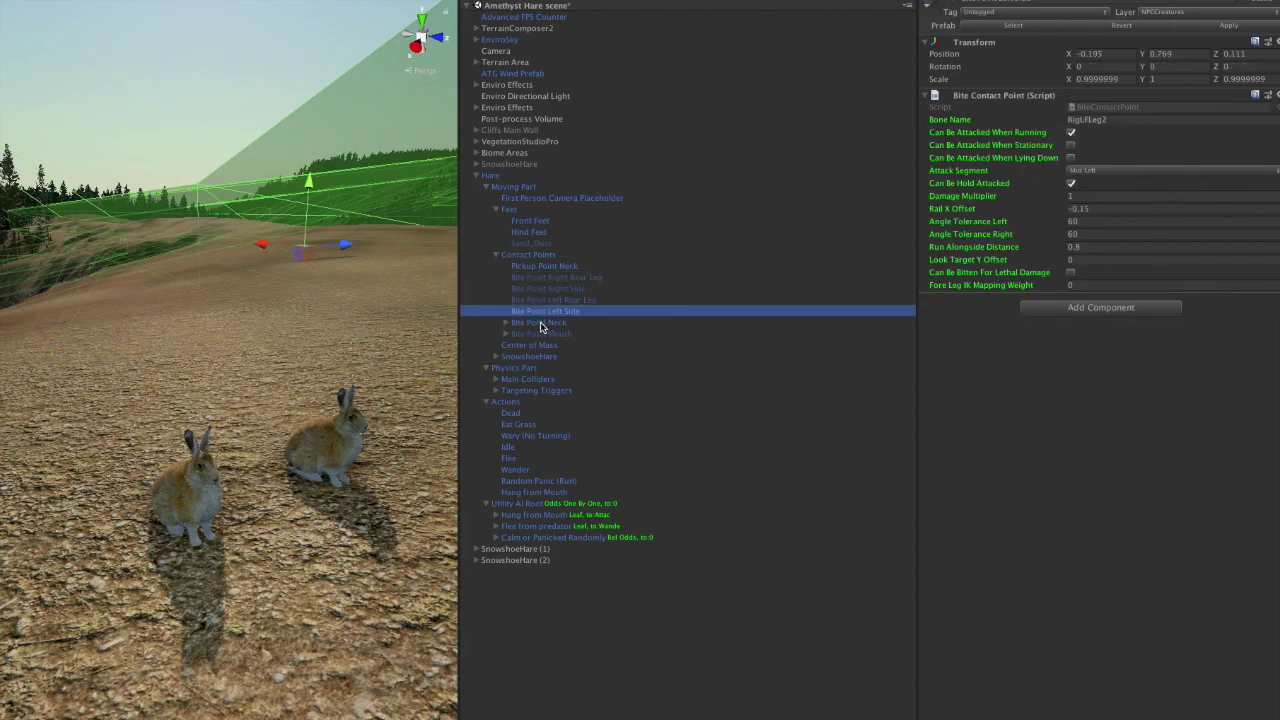
{"action": "left_click", "coordinate": [548, 266]}
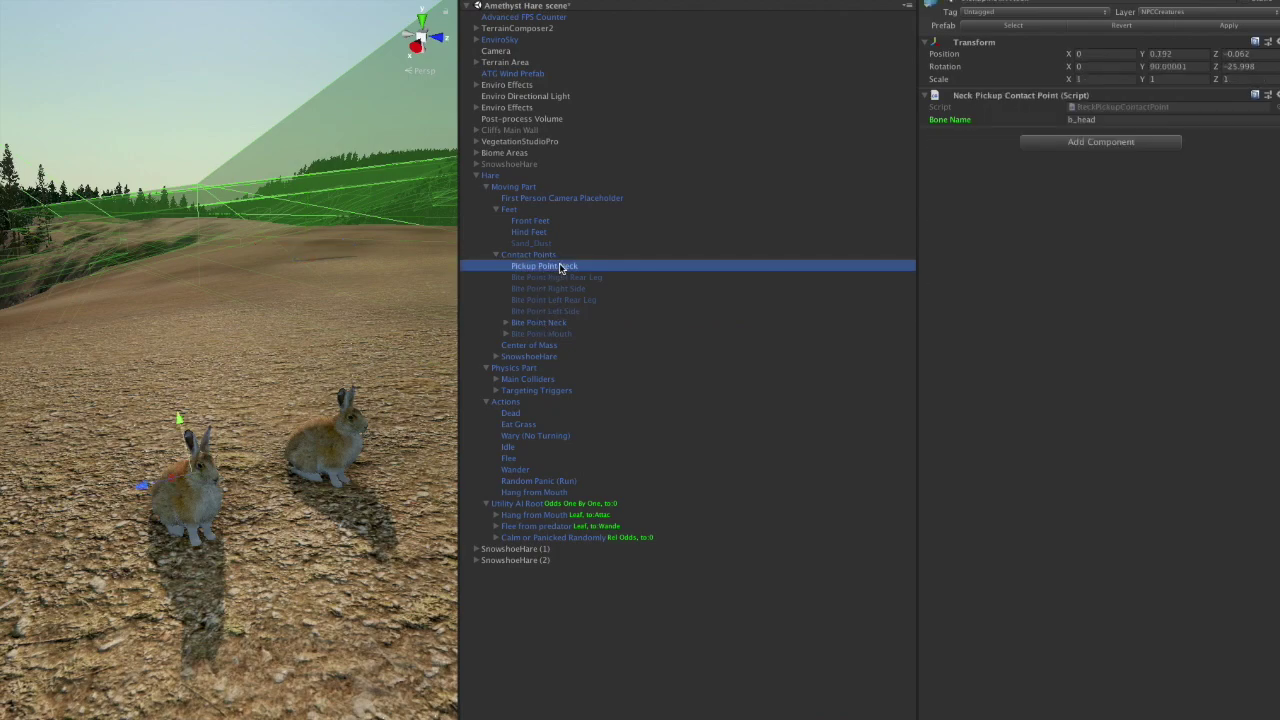
{"action": "left_click_drag", "start_coordinate": [198, 448], "coordinate": [306, 446]}
{"action": "left_click", "coordinate": [557, 322]}
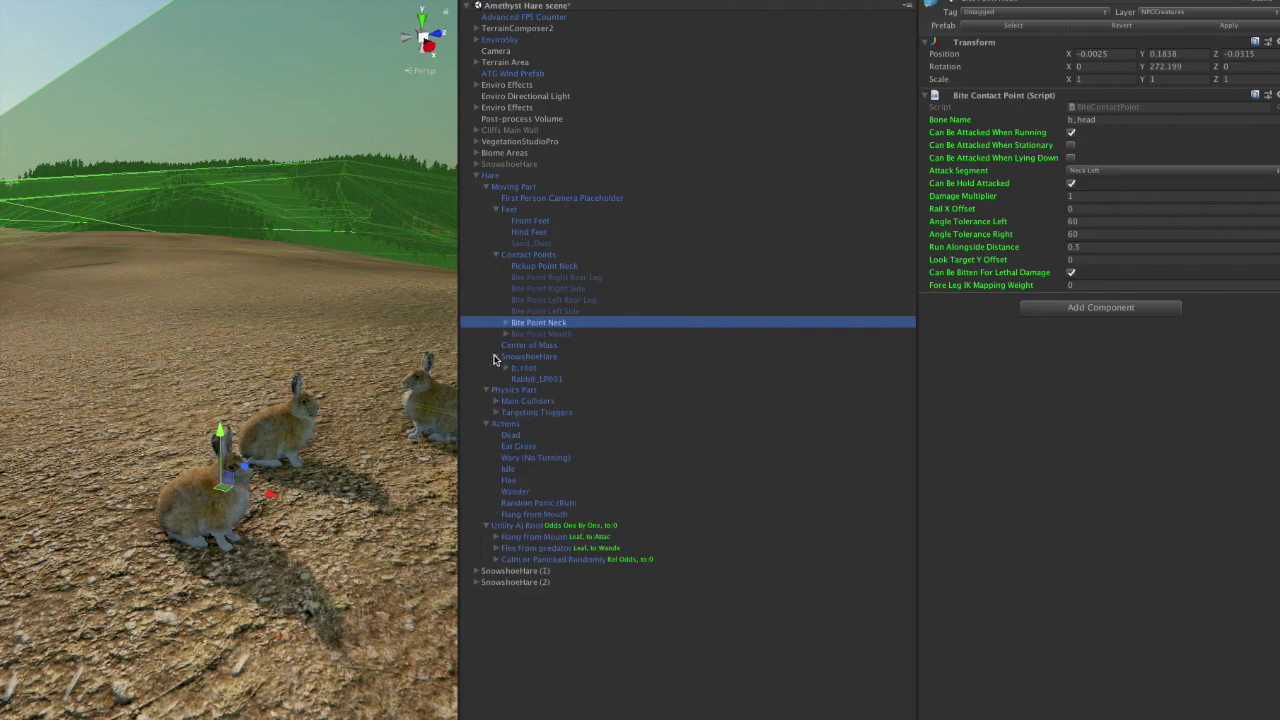
Step: Examine the hare's Physics Part, covering the main box and capsule colliders and the Attack Range Trigger
{"action": "left_click", "coordinate": [527, 368]}
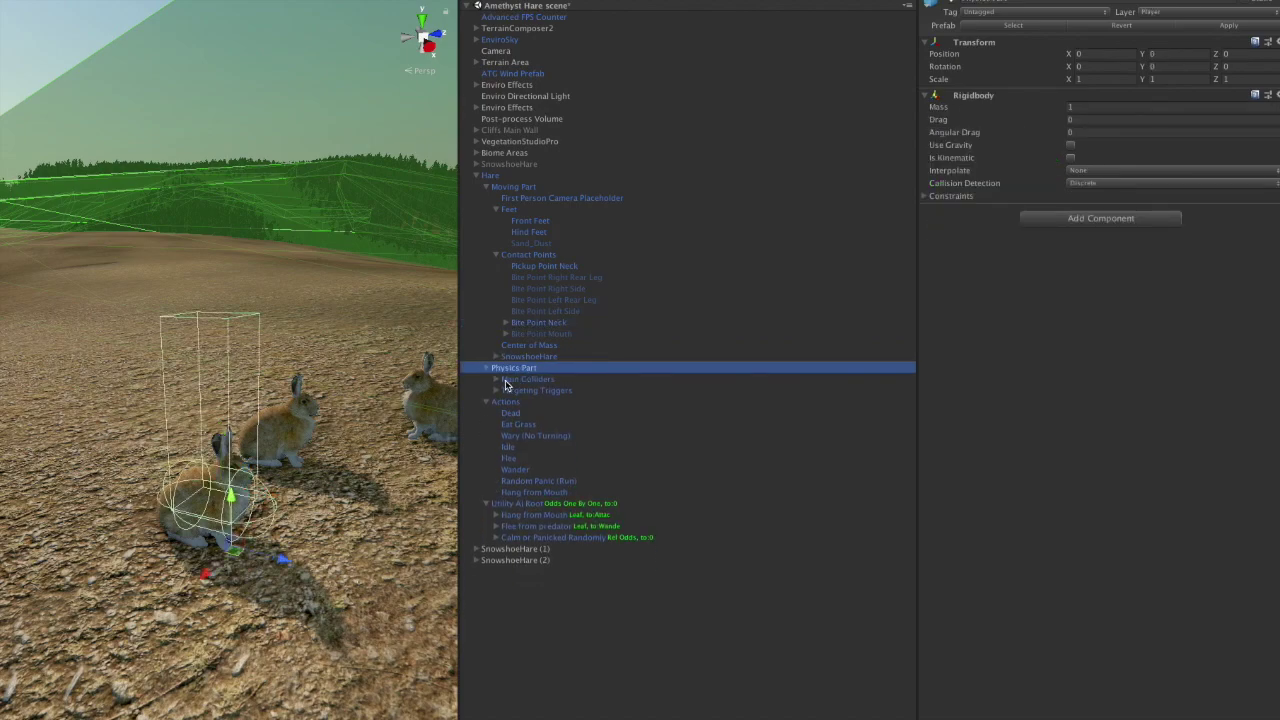
{"action": "left_click", "coordinate": [495, 379]}
{"action": "left_click", "coordinate": [495, 413]}
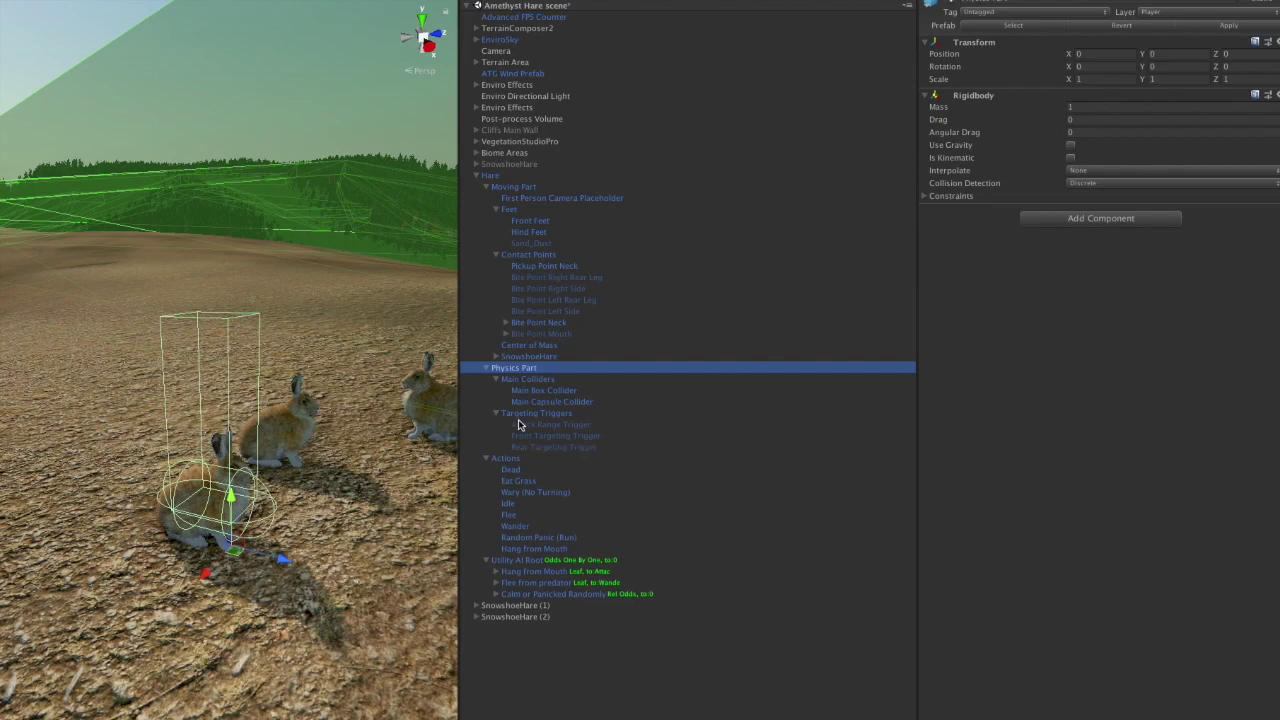
{"action": "left_click", "coordinate": [537, 391]}
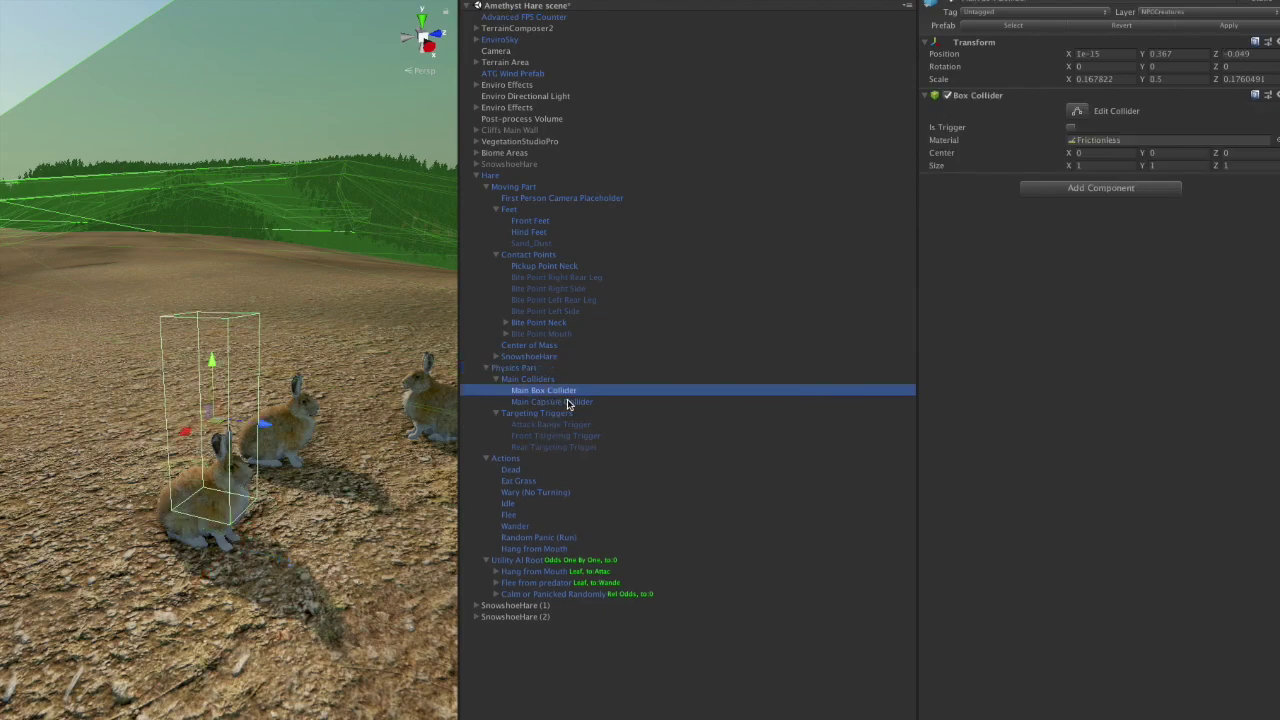
{"action": "left_click", "coordinate": [568, 402]}
{"action": "left_click", "coordinate": [582, 426]}
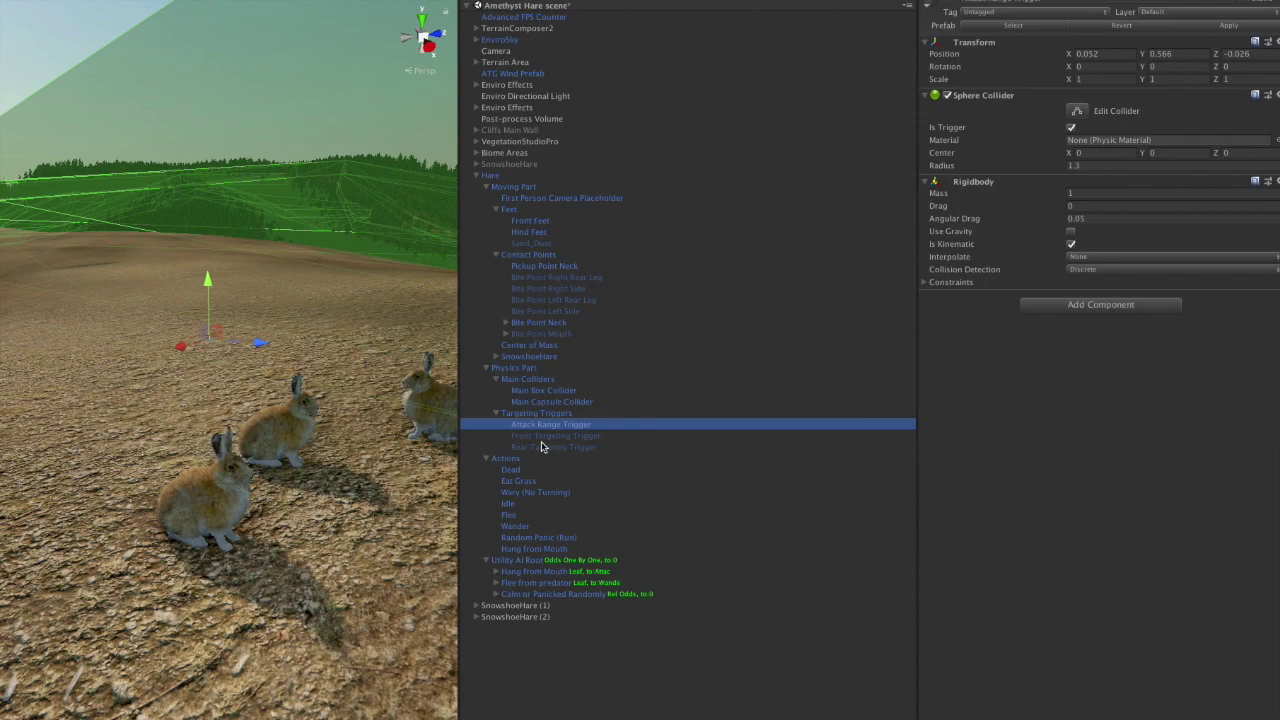
Step: Review the Utility AI Root and the Calm or Panicked Randomly branch with its General Idle, Eat Grass, Wander and Random Panic nodes
{"action": "left_click", "coordinate": [495, 594]}
{"action": "left_click", "coordinate": [496, 582]}
{"action": "left_click", "coordinate": [517, 562]}
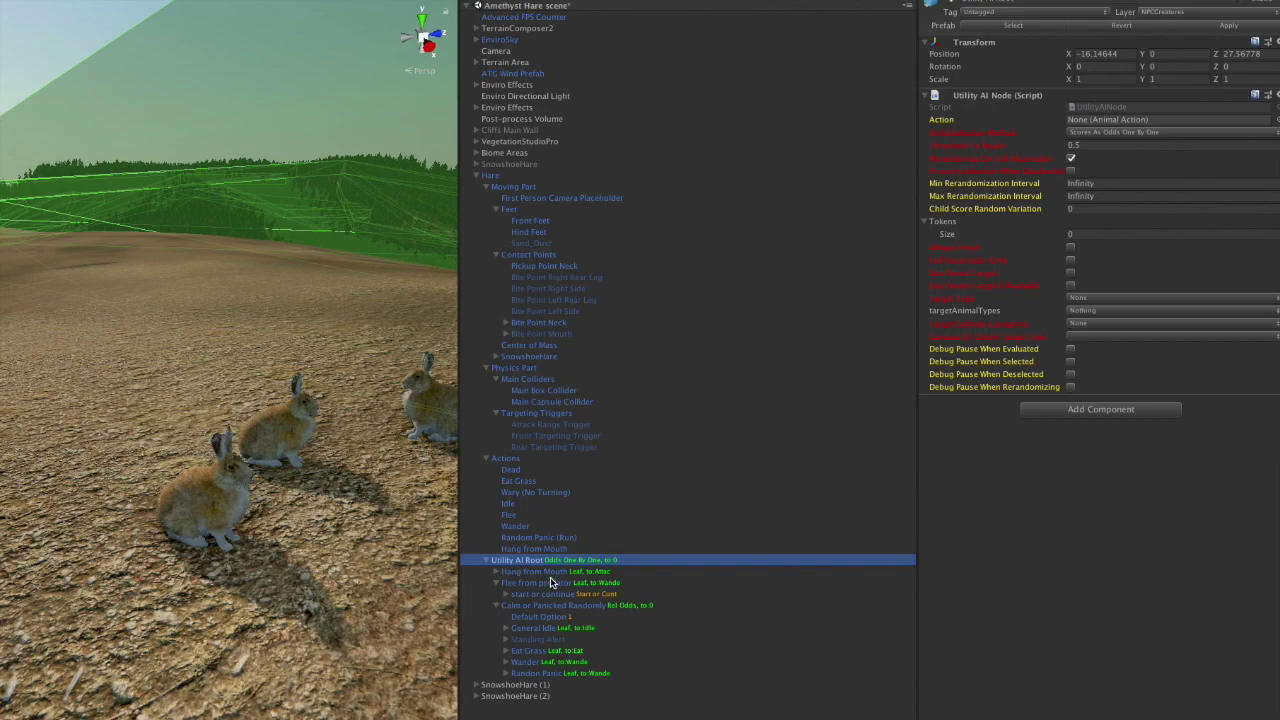
{"action": "left_click", "coordinate": [541, 605]}
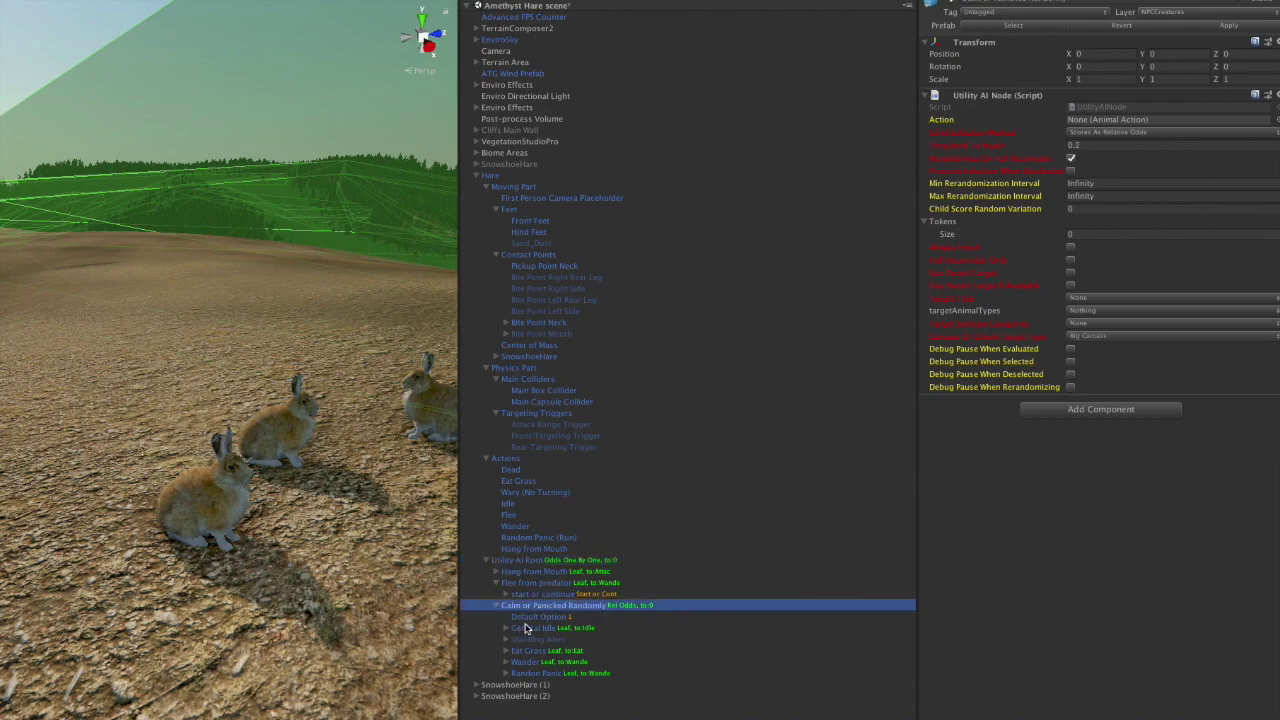
{"action": "left_click", "coordinate": [532, 628]}
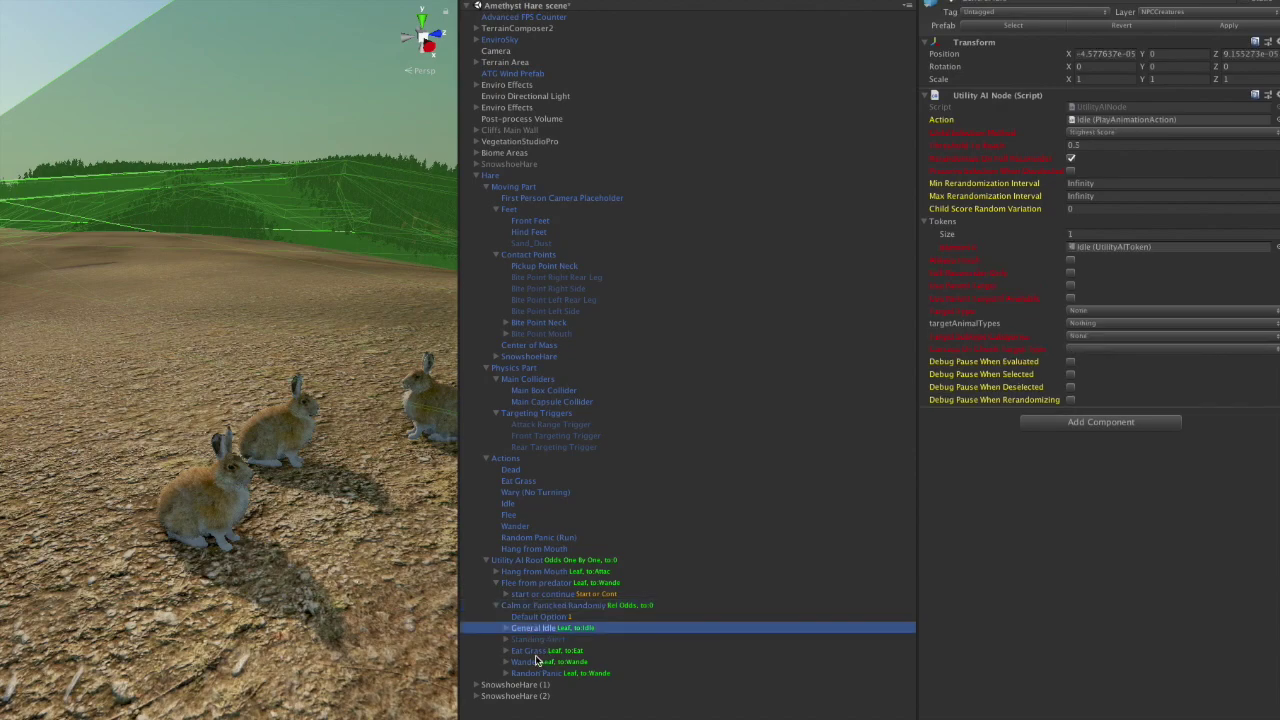
{"action": "left_click", "coordinate": [538, 660]}
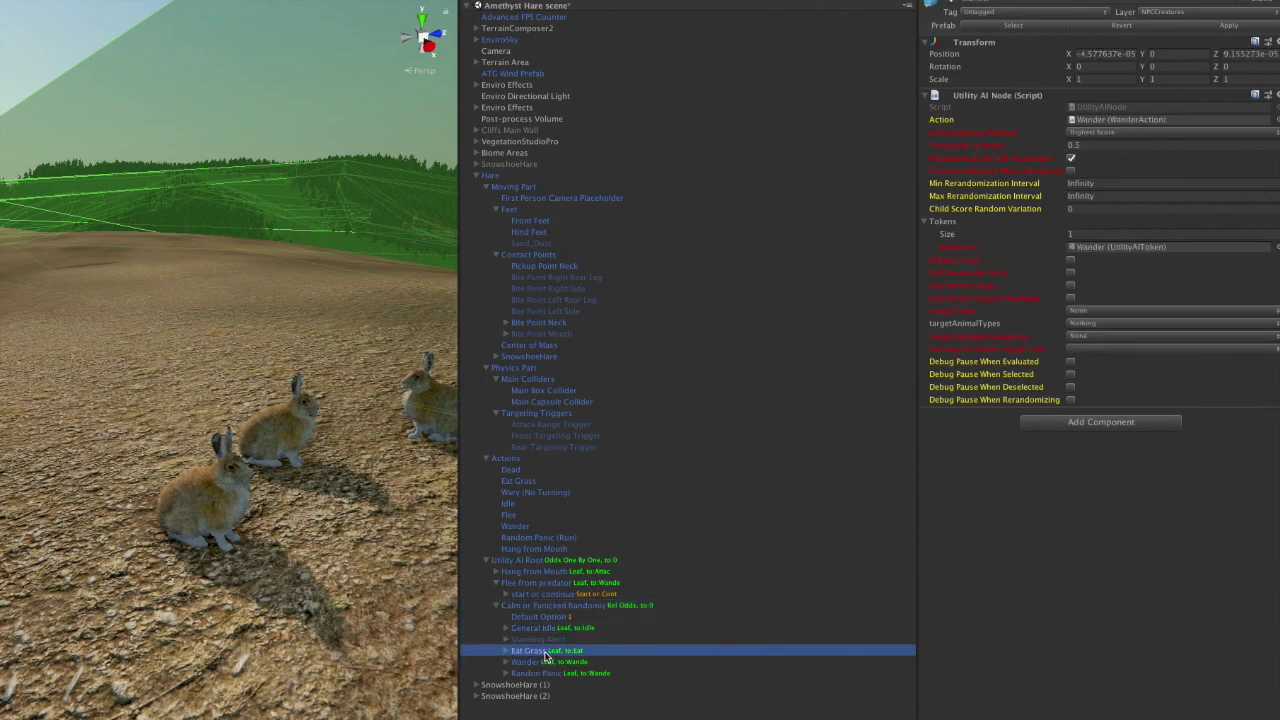
{"action": "left_click", "coordinate": [541, 652]}
{"action": "left_click", "coordinate": [538, 662]}
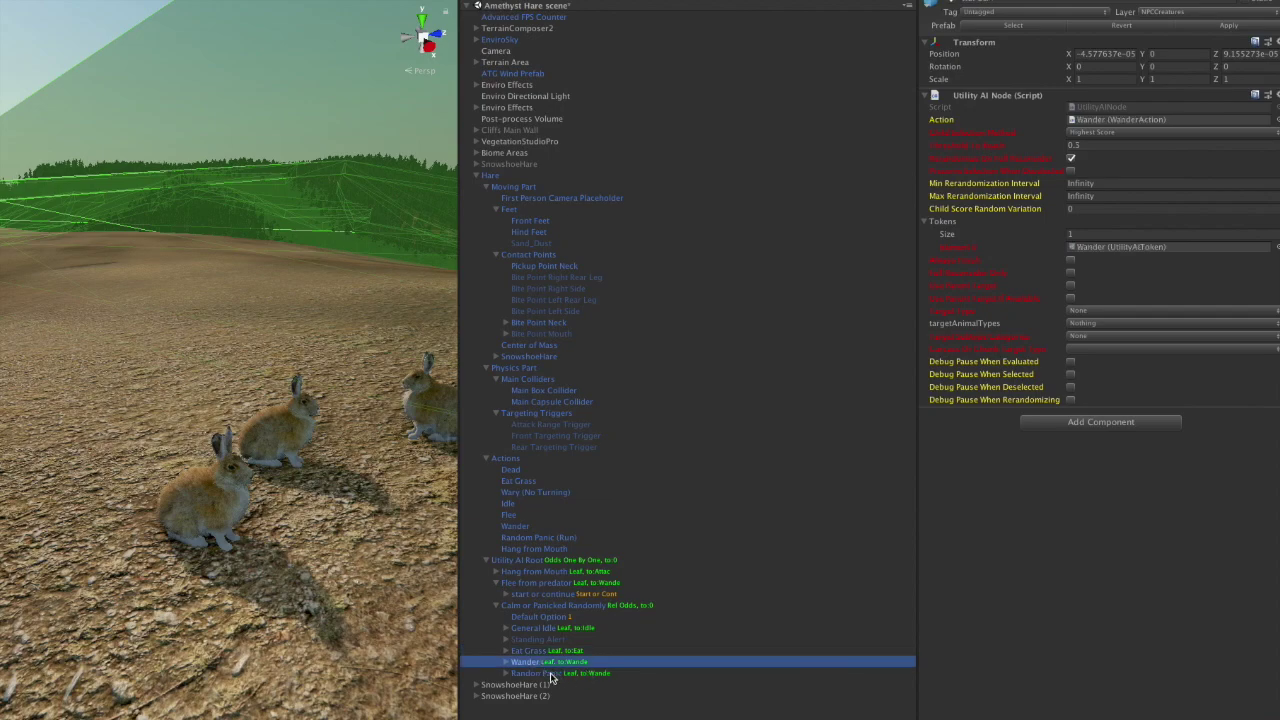
{"action": "left_click", "coordinate": [550, 676]}
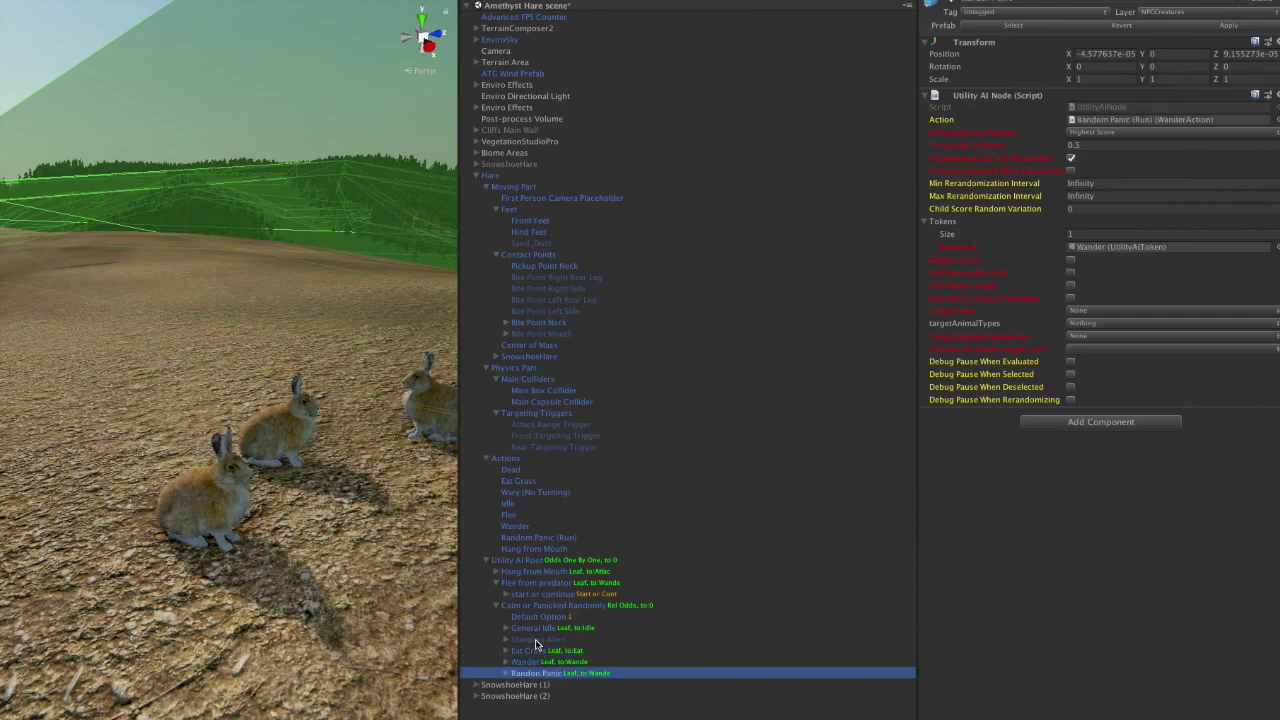
Step: Review the Flee from predator node with its start or continue scorer, and the Hang from Mouth node with its Carried in Mouth scorer
{"action": "left_click", "coordinate": [522, 584]}
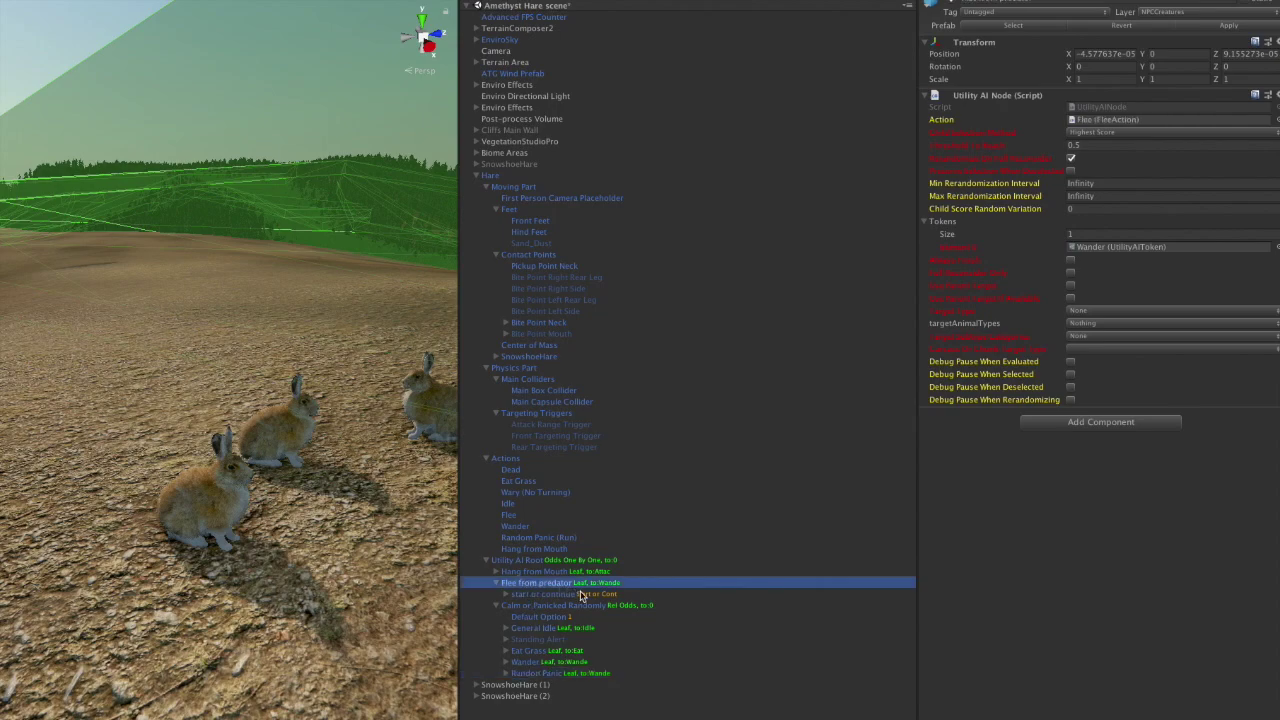
{"action": "left_click", "coordinate": [549, 596]}
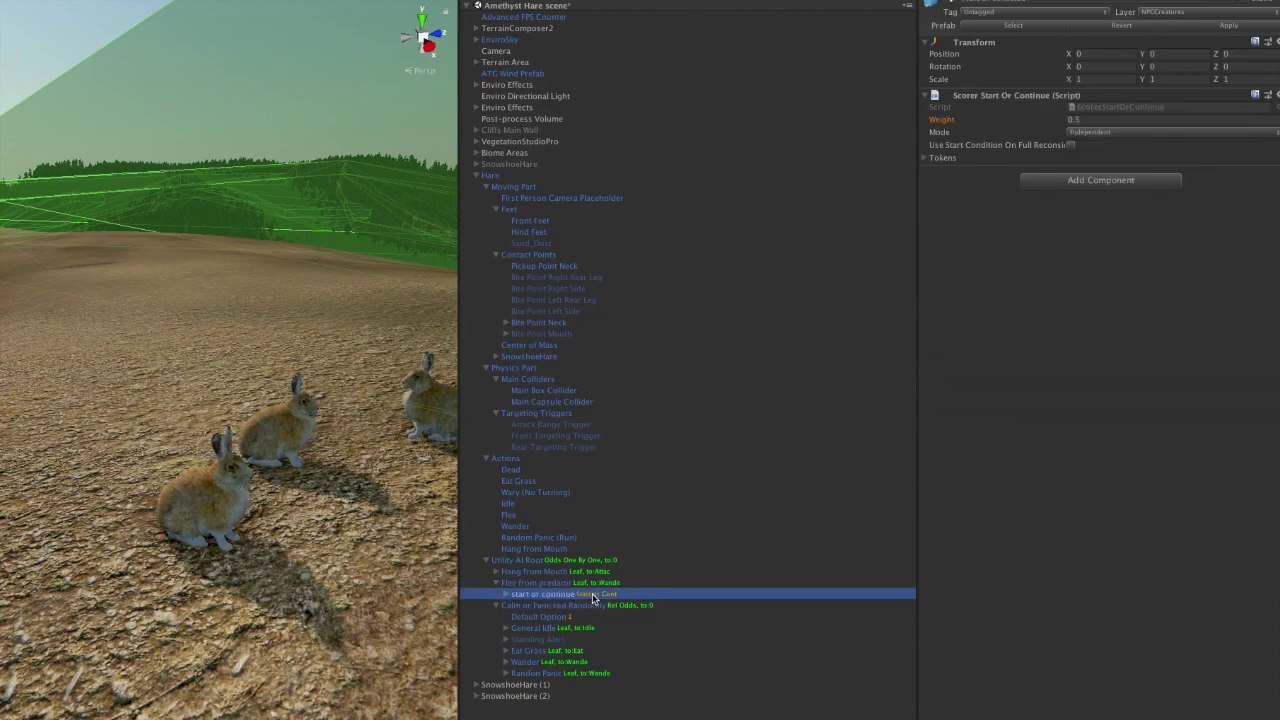
{"action": "left_click", "coordinate": [528, 572]}
{"action": "left_click", "coordinate": [497, 572]}
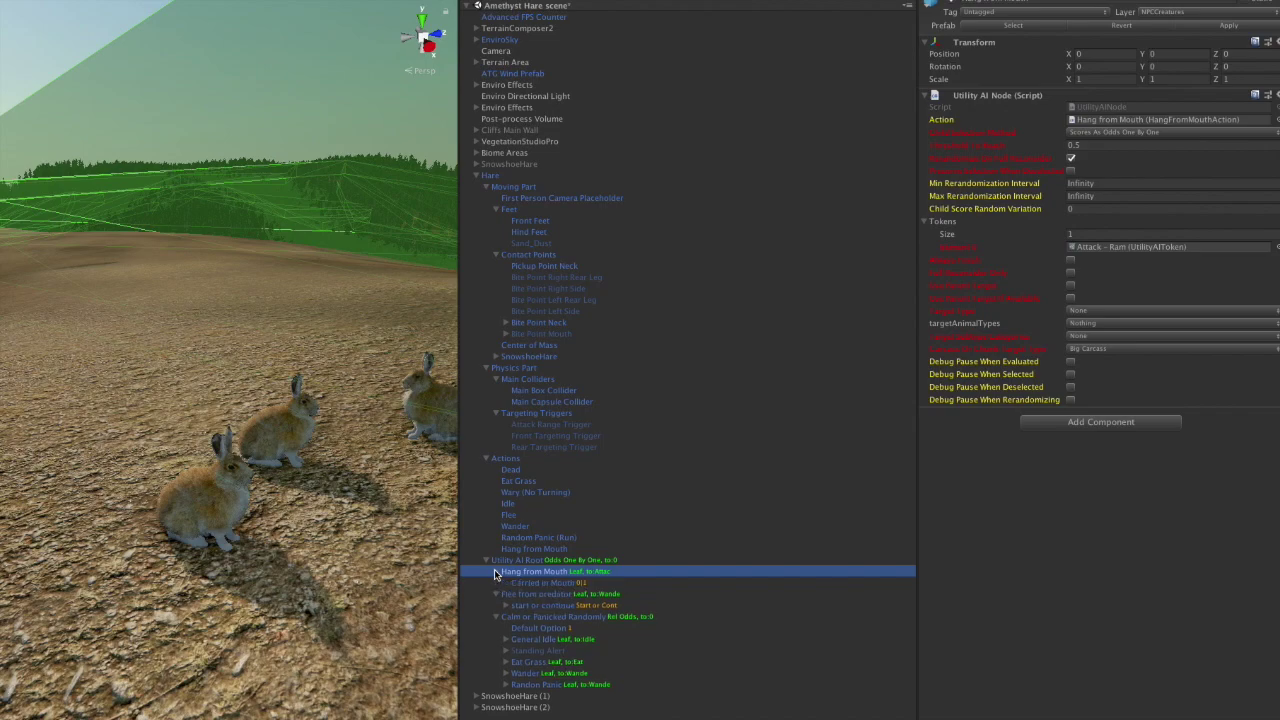
{"action": "left_click", "coordinate": [538, 584]}
{"action": "left_click", "coordinate": [530, 572]}
Step: Go through the settings of the hare's actions from Dead and Eat Grass to Hang from Mouth, ending on the root Hare object
{"action": "left_click", "coordinate": [527, 480]}
{"action": "left_click", "coordinate": [528, 471]}
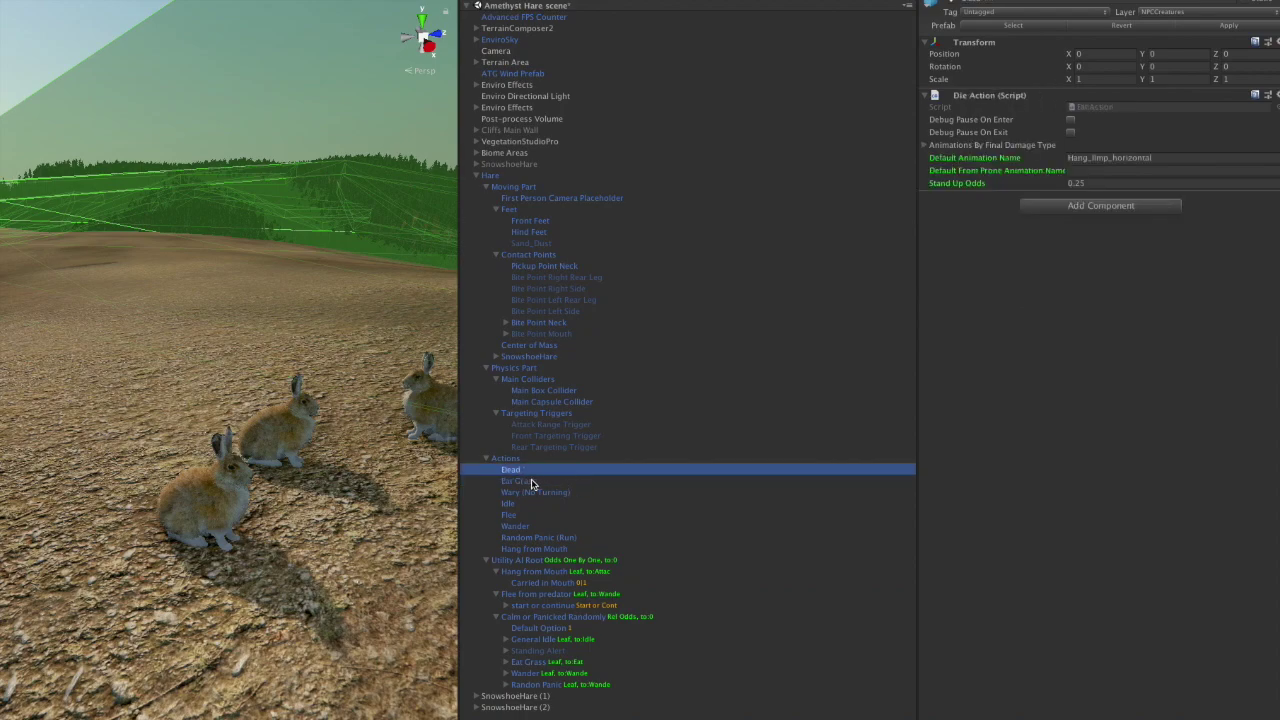
{"action": "left_click", "coordinate": [522, 483]}
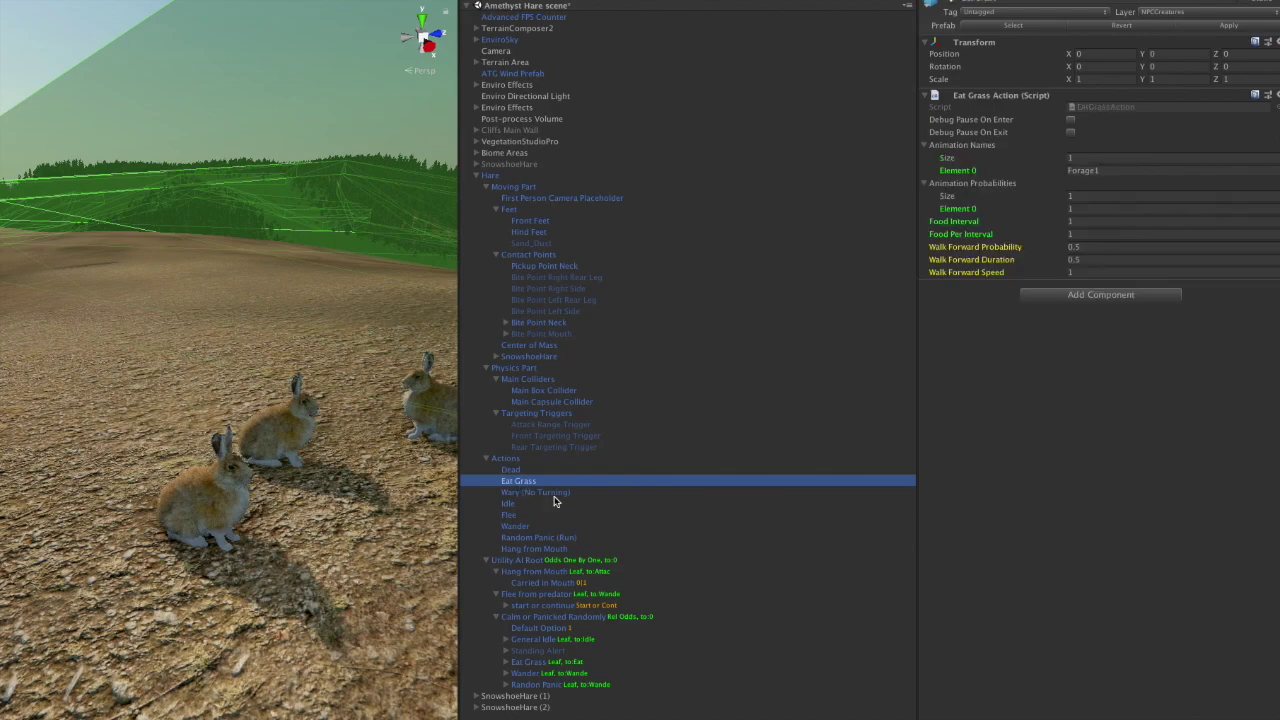
{"action": "left_click", "coordinate": [552, 496]}
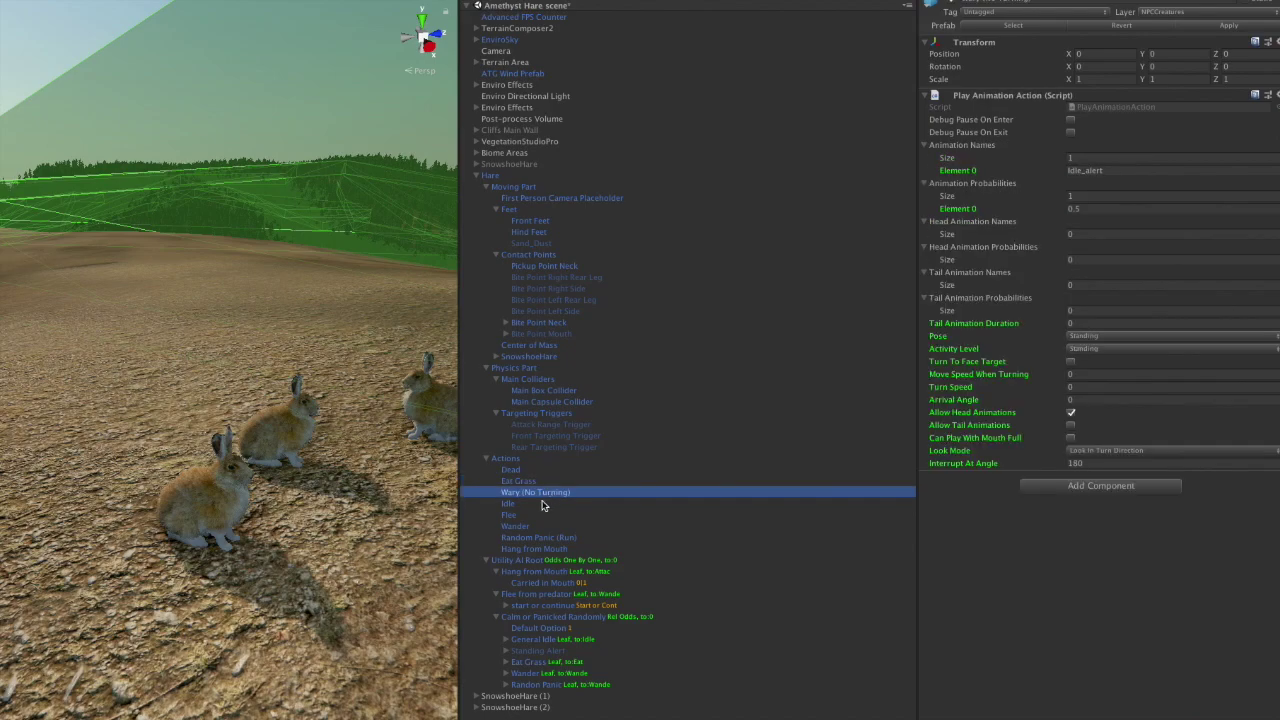
{"action": "left_click", "coordinate": [542, 504]}
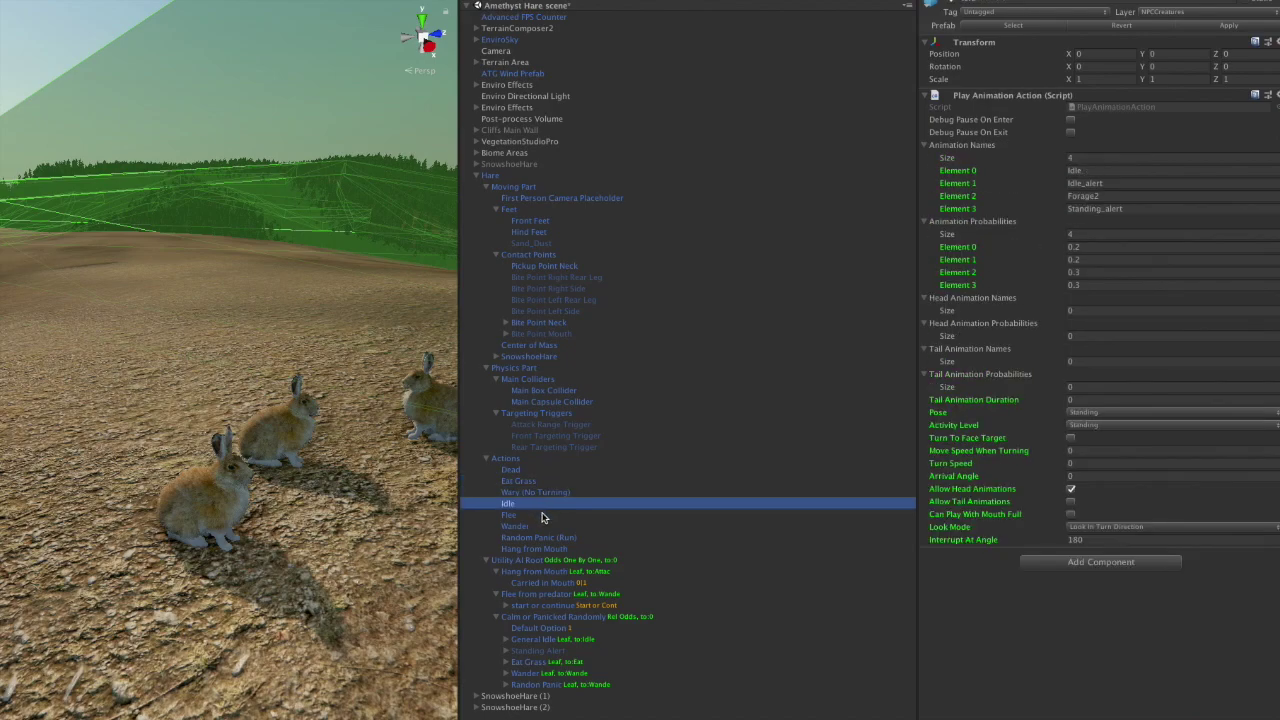
{"action": "left_click", "coordinate": [540, 516]}
{"action": "left_click", "coordinate": [537, 527]}
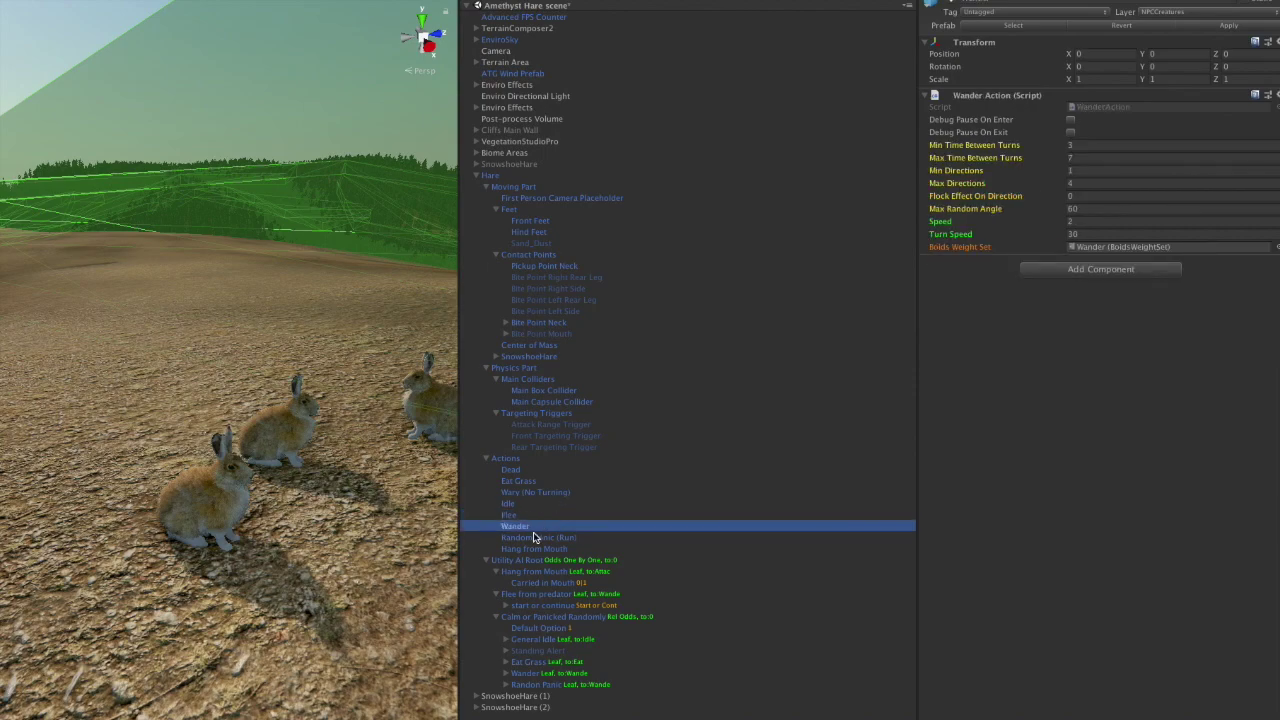
{"action": "left_click", "coordinate": [528, 538]}
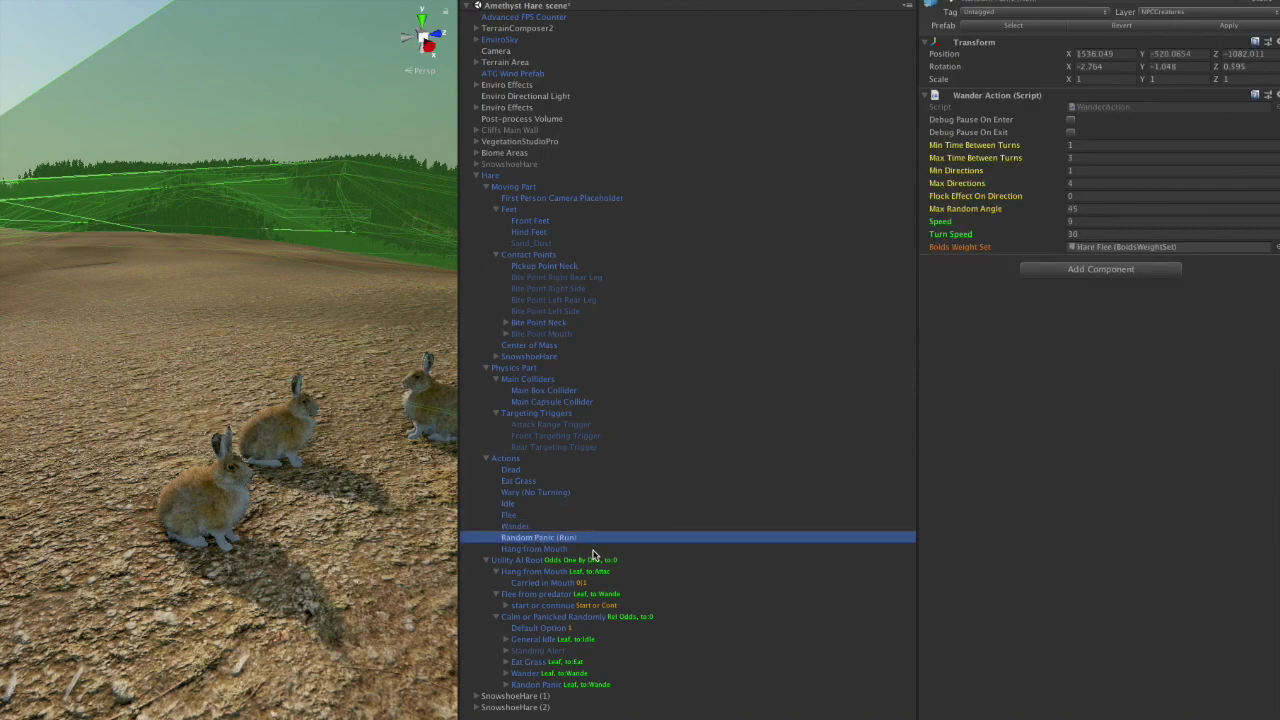
{"action": "left_click", "coordinate": [540, 549]}
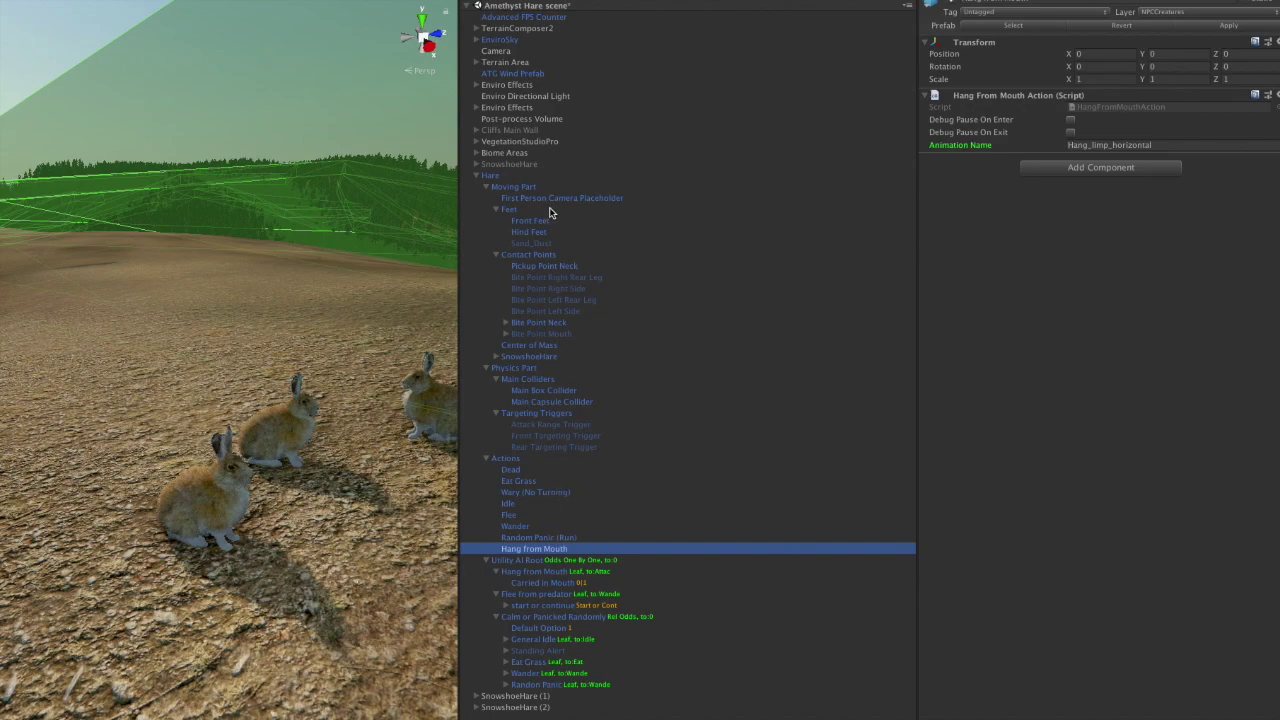
{"action": "left_click", "coordinate": [520, 176]}
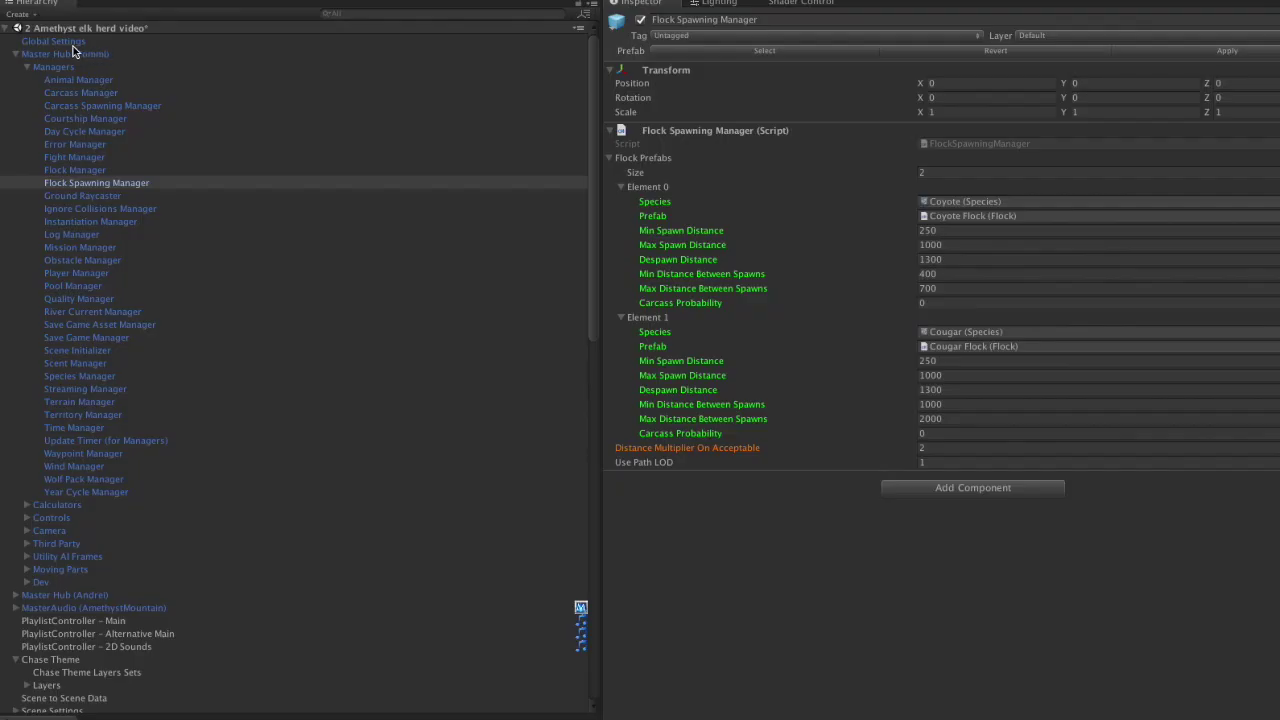
Step: In the elk herd scene, view the first Master Hub's components and the Flock Spawning Manager's coyote and cougar spawn settings
{"action": "left_click", "coordinate": [62, 54]}
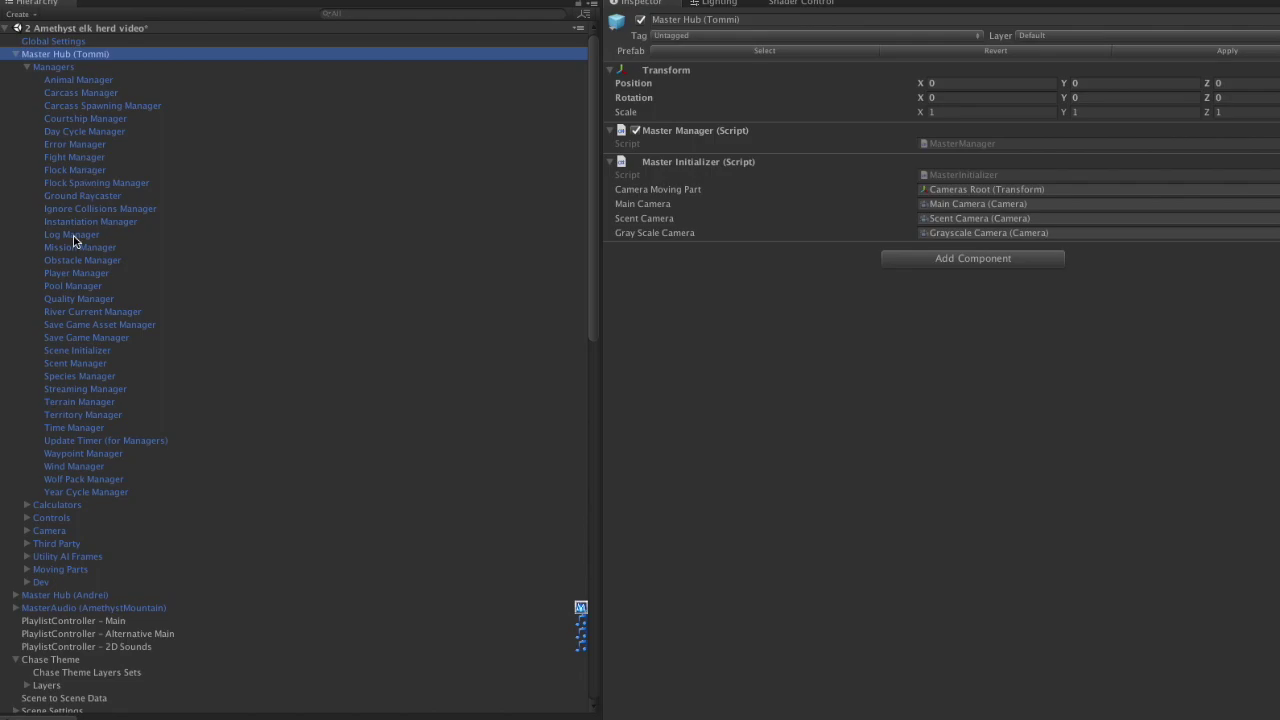
{"action": "left_click", "coordinate": [74, 184]}
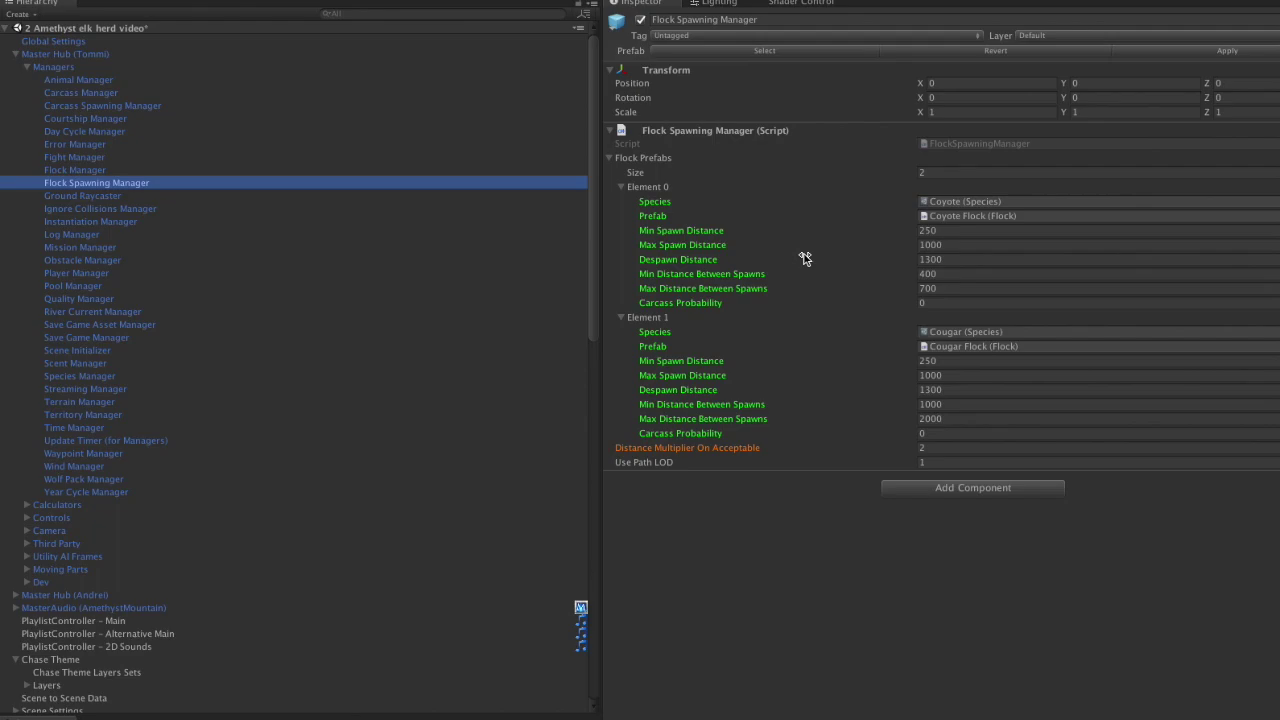
Step: Expand the Flock Prefabs list to 3 elements and assign the Hare species and Hare Flock prefab to Element 2
{"action": "left_click", "coordinate": [936, 173]}
{"action": "type", "text": "3"}
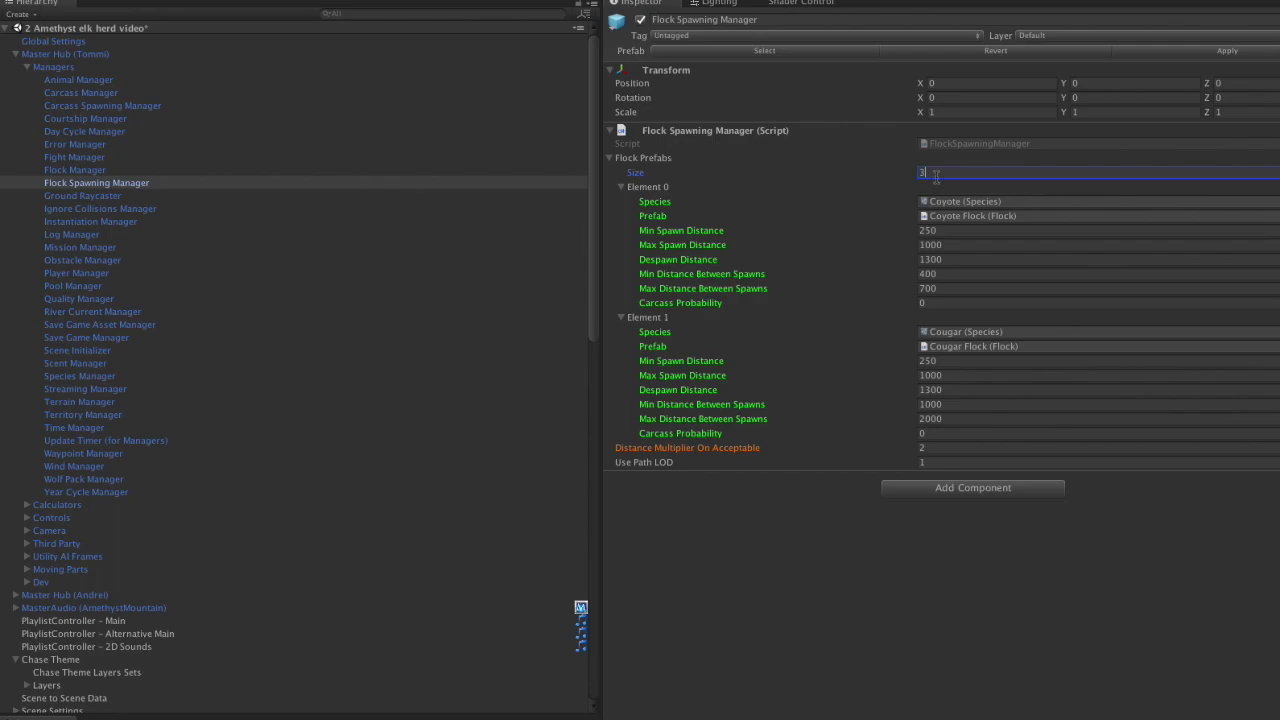
{"action": "key", "text": "Return"}
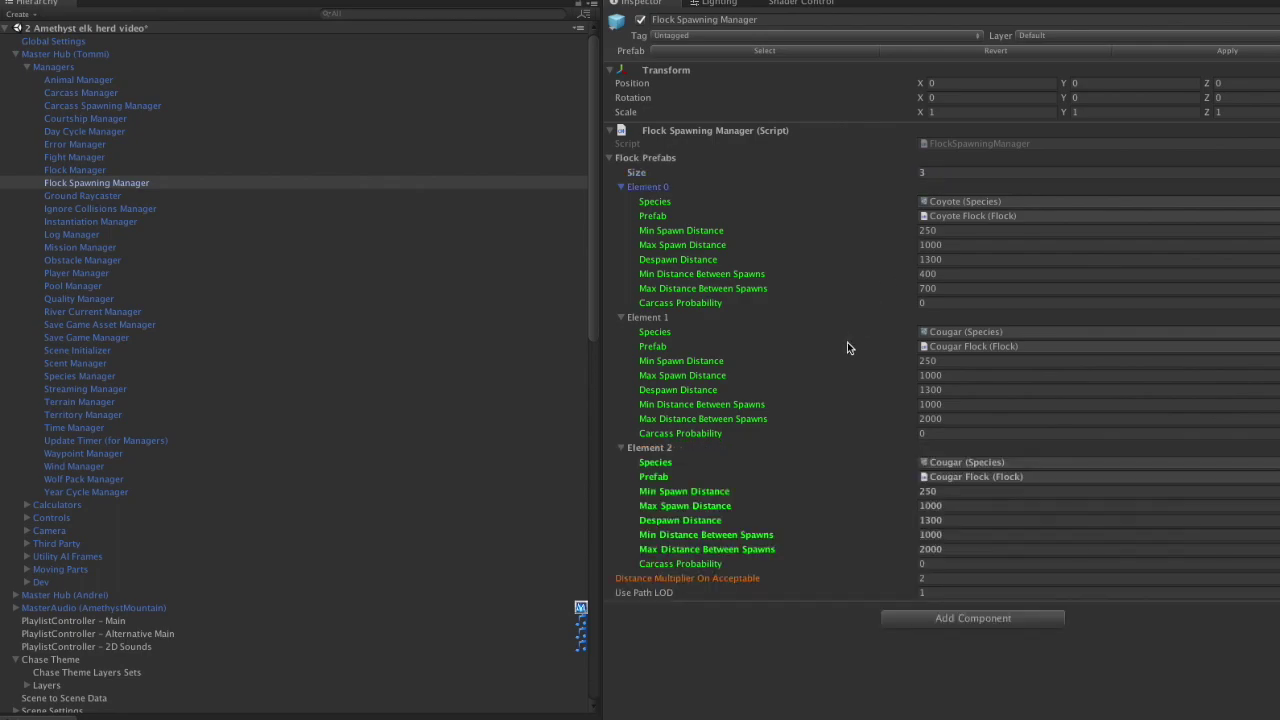
{"action": "left_click", "coordinate": [968, 464]}
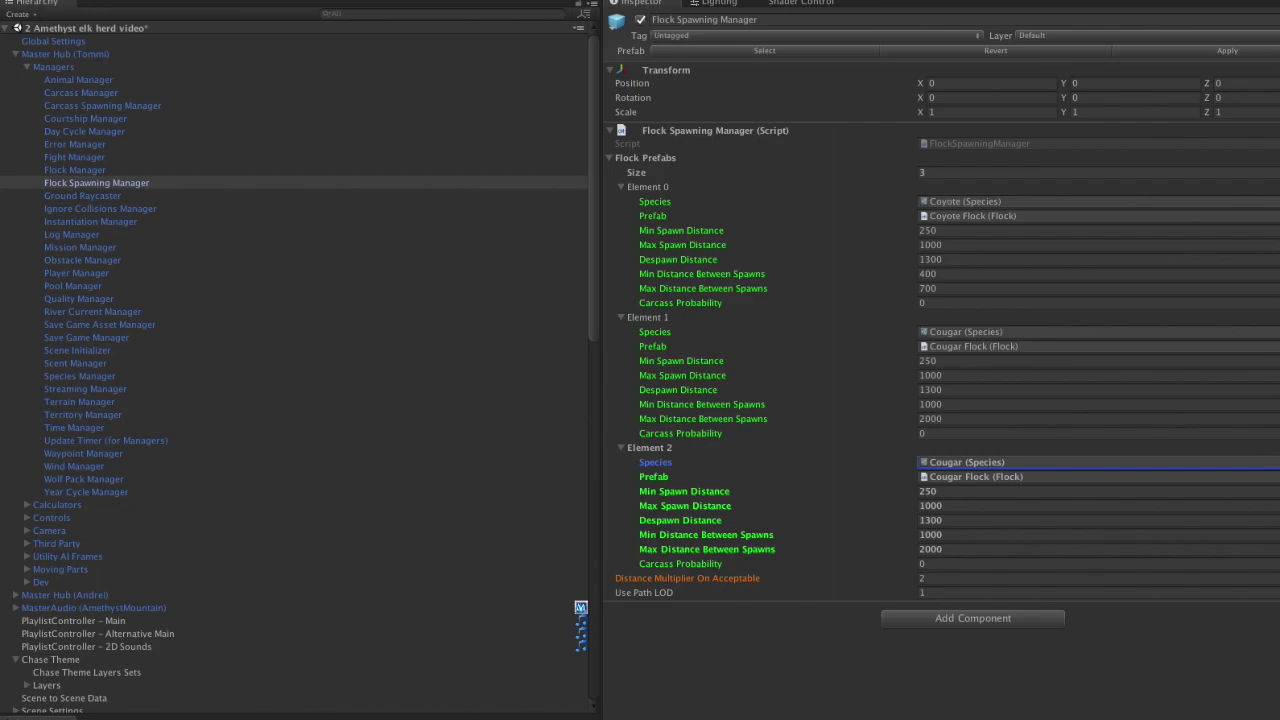
{"action": "left_click_drag", "start_coordinate": [562, 716], "coordinate": [988, 466]}
{"action": "left_click", "coordinate": [988, 477]}
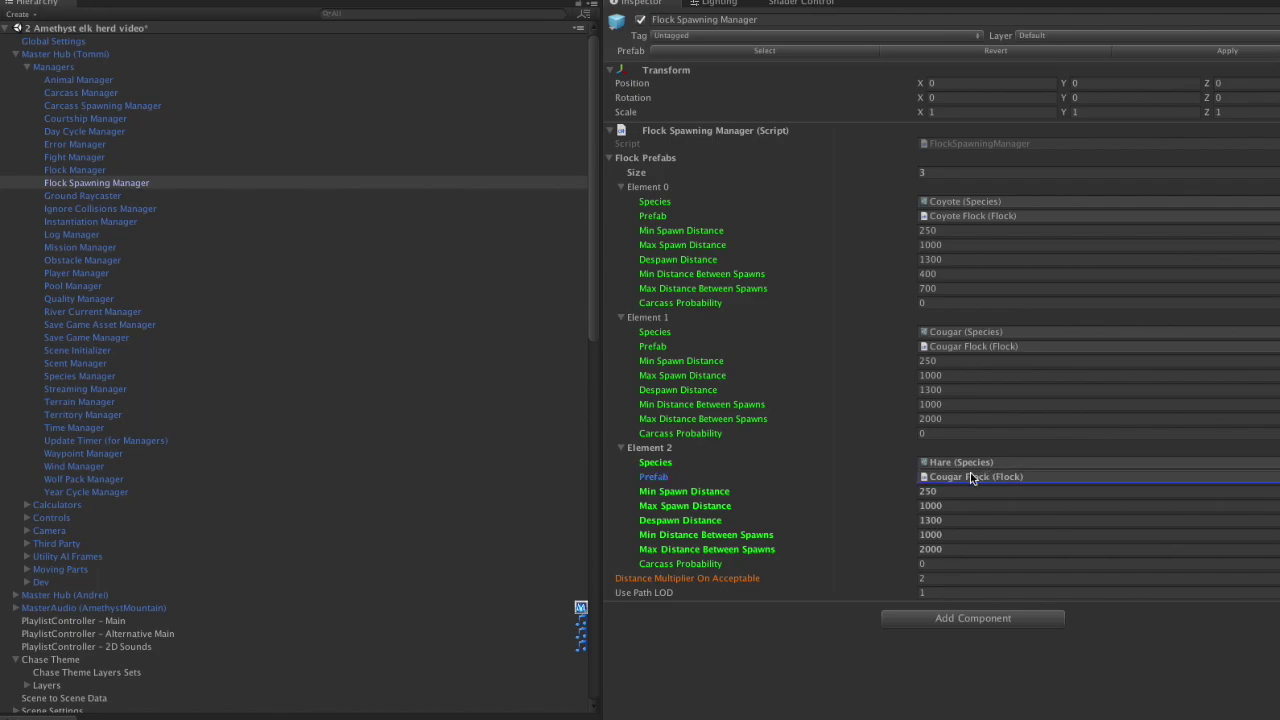
{"action": "left_click_drag", "start_coordinate": [690, 685], "coordinate": [963, 485]}
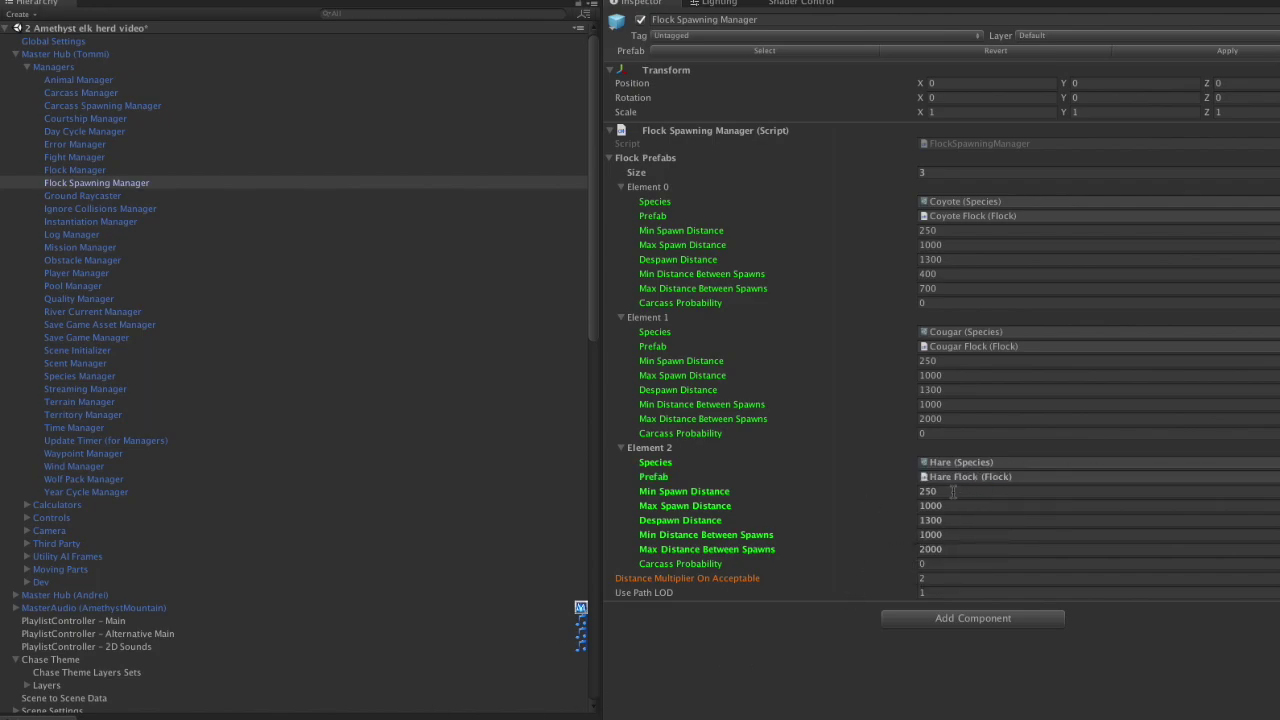
Step: Set the hare element's Min Spawn Distance to 200 and its Max Spawn Distance to 300
{"action": "left_click", "coordinate": [953, 491]}
{"action": "type", "text": "2"}
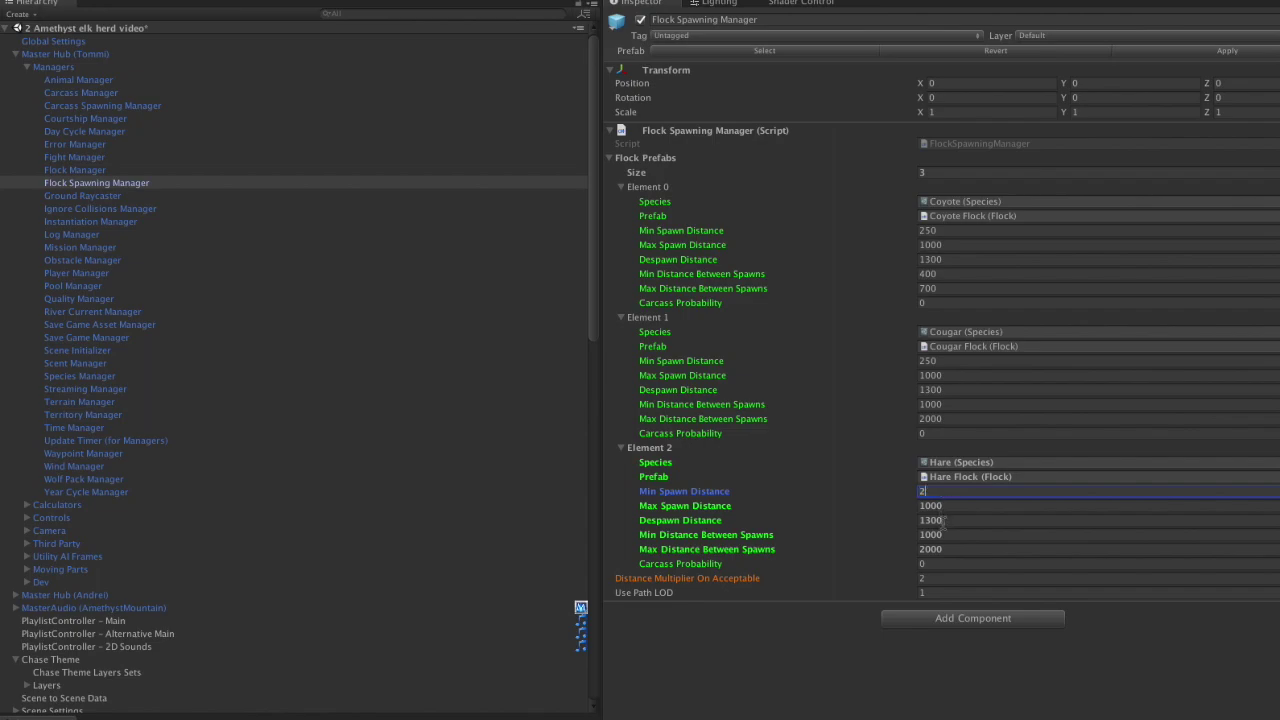
{"action": "type", "text": "00"}
{"action": "key", "text": "Tab"}
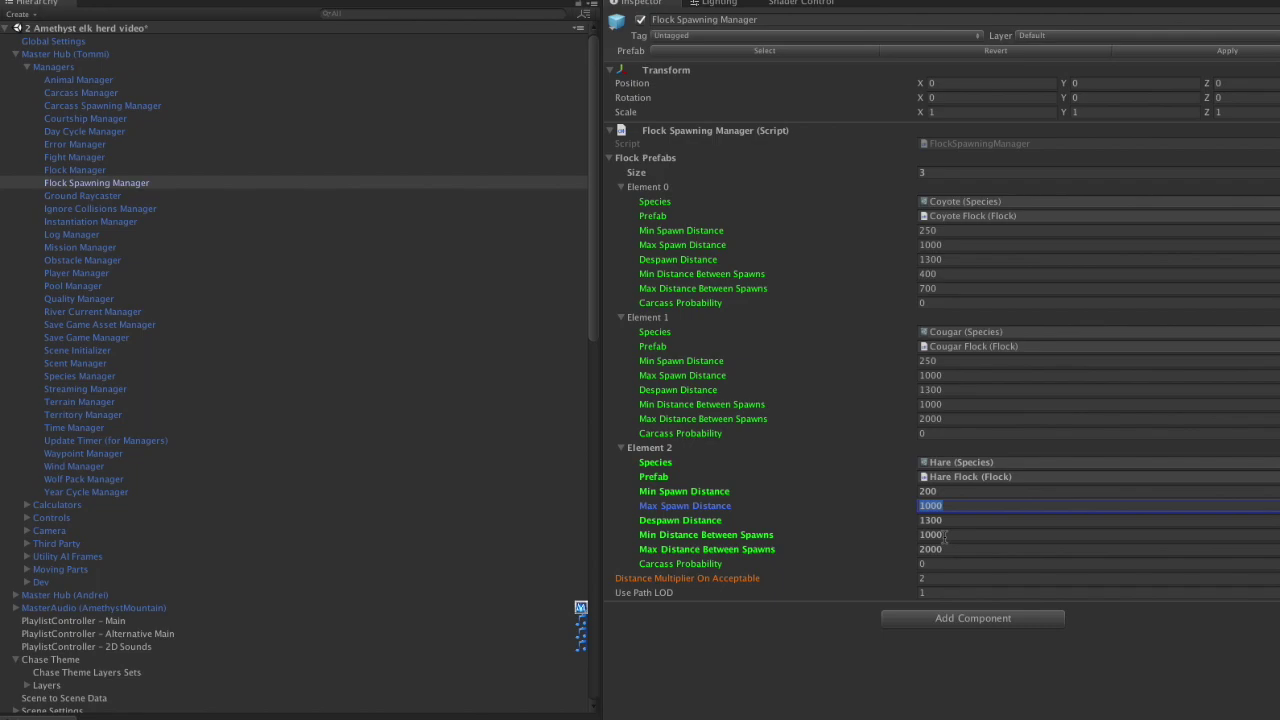
{"action": "type", "text": "300"}
{"action": "key", "text": "Tab"}
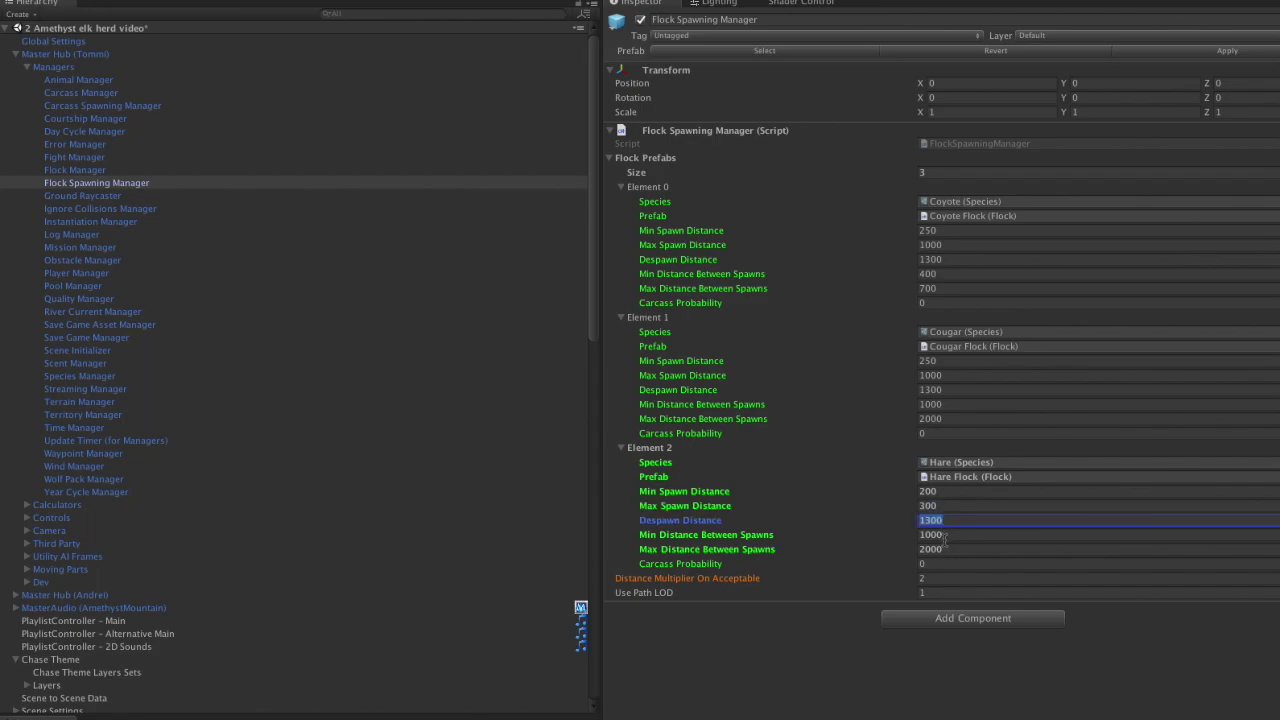
Step: Set the hare element's Despawn Distance to 400
{"action": "type", "text": "3"}
{"action": "key", "text": "BackSpace"}
{"action": "type", "text": "500"}
{"action": "key", "text": "BackSpace"}
{"action": "key", "text": "BackSpace"}
{"action": "key", "text": "BackSpace"}
{"action": "type", "text": "400"}
{"action": "key", "text": "Tab"}
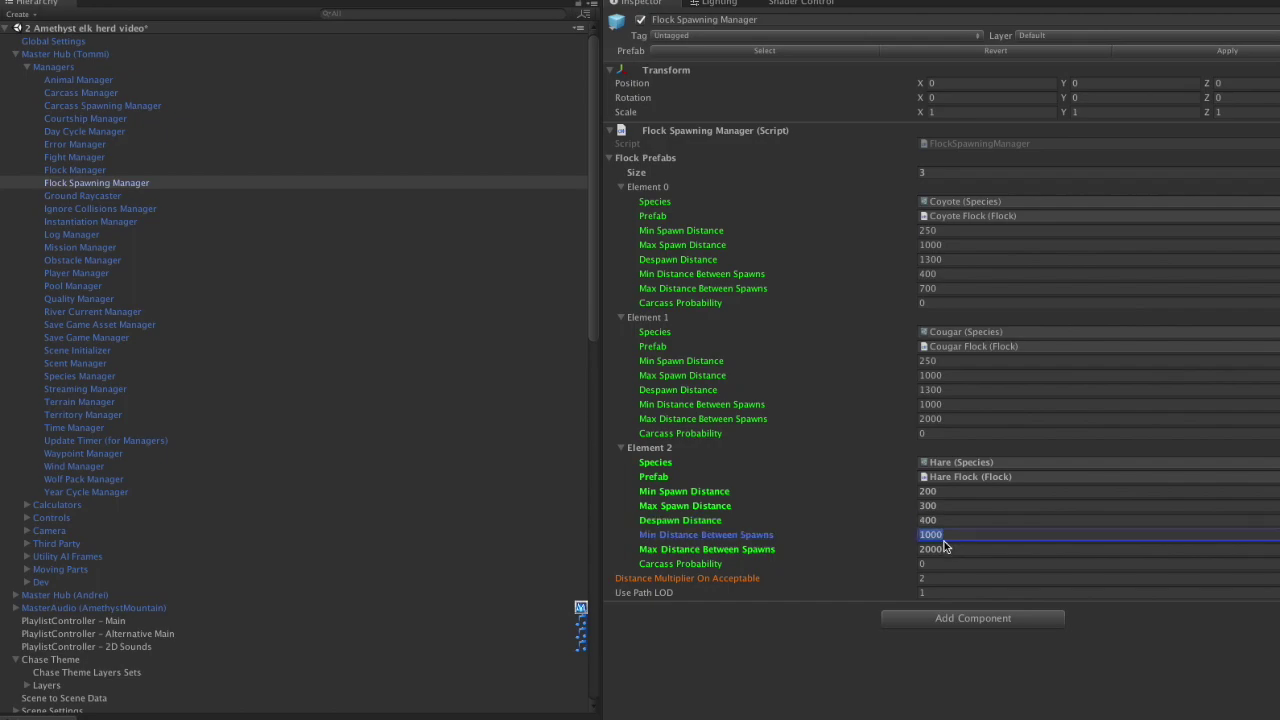
Step: Set the hare element's Min Distance Between Spawns to 100 and Max Distance Between Spawns to 200
{"action": "type", "text": "100"}
{"action": "key", "text": "Tab"}
{"action": "type", "text": "200"}
{"action": "key", "text": "Tab"}
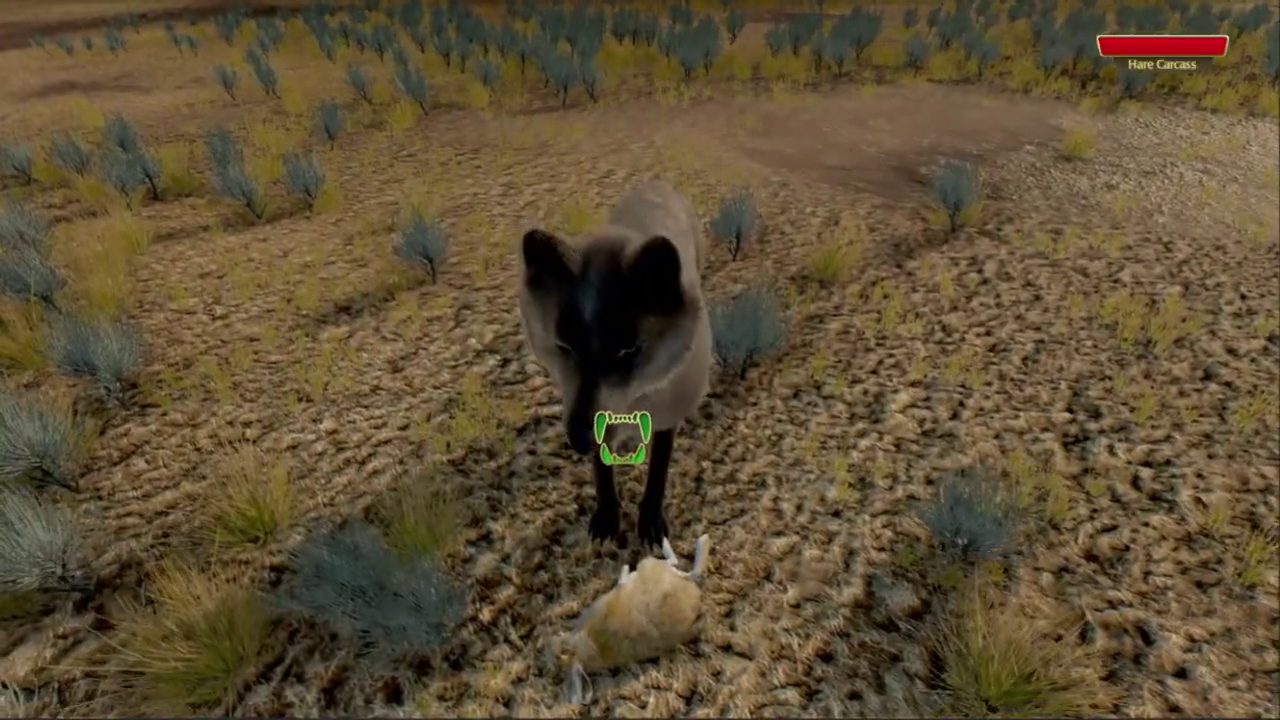
{"action": "left_click", "coordinate": [623, 437]}
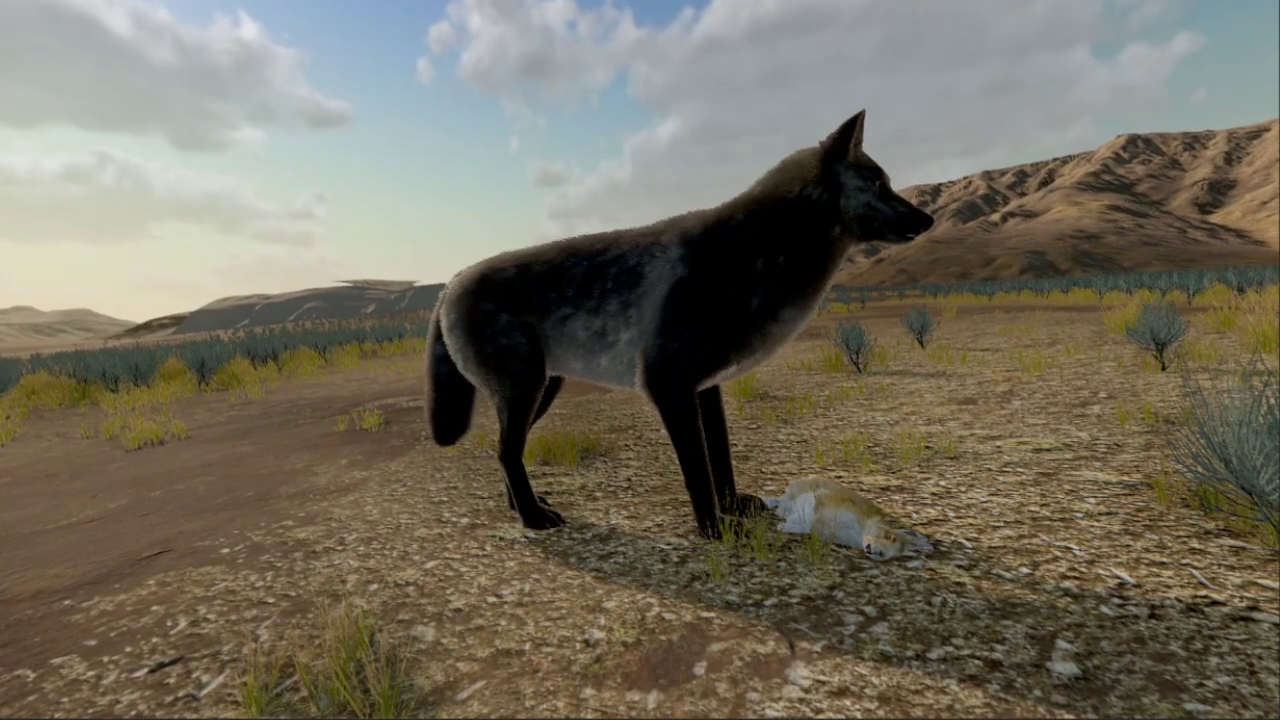
{"action": "key", "text": "w"}
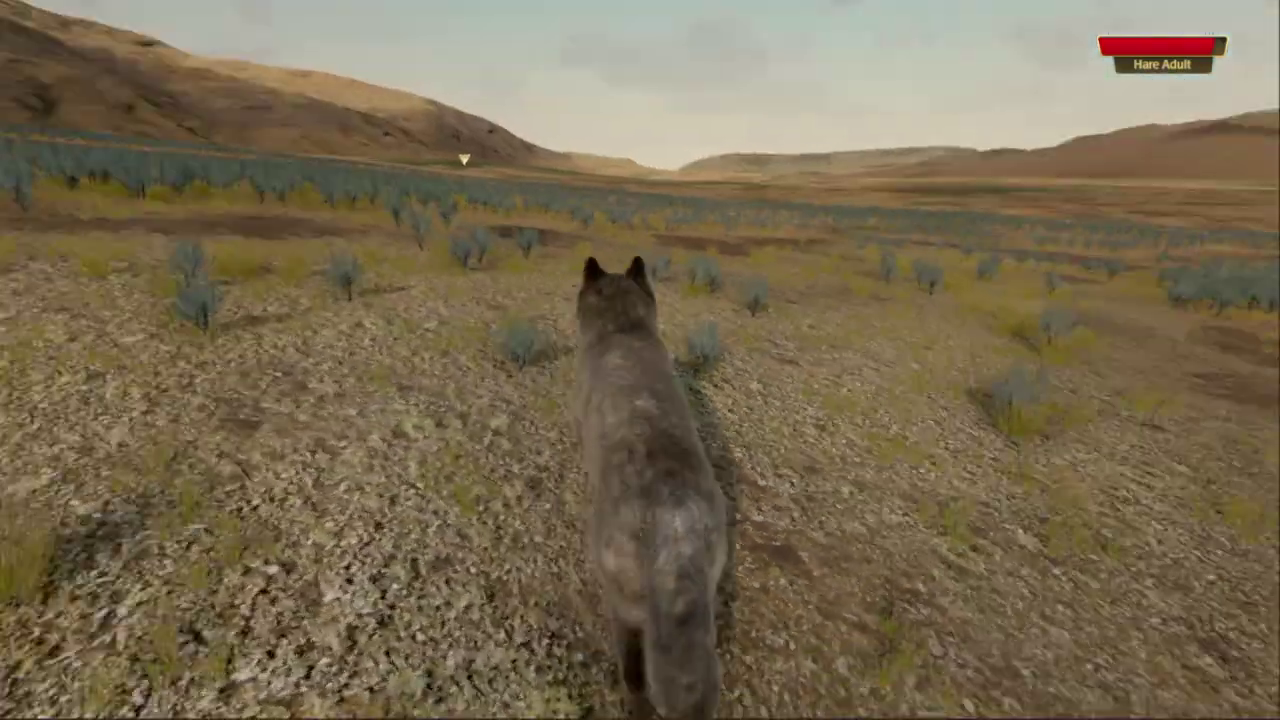
{"action": "key", "text": "shift+w"}
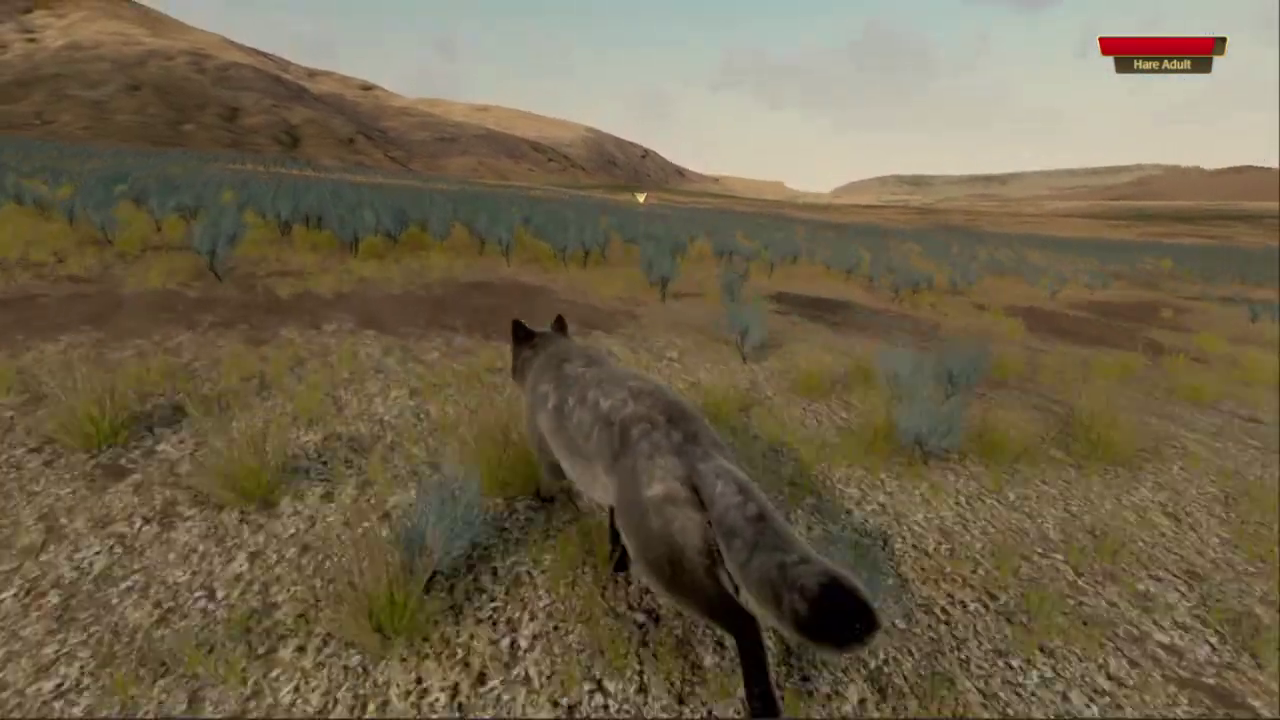
{"action": "key", "text": "w"}
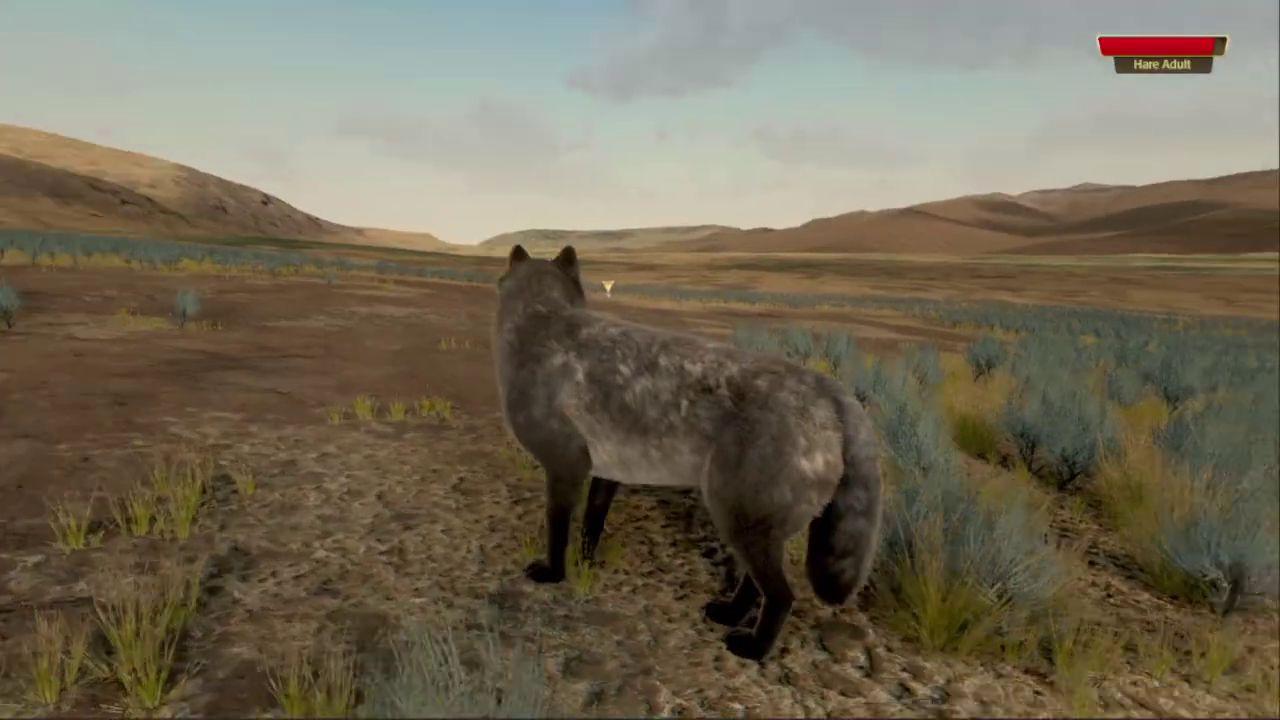
{"action": "key", "text": "w"}
{"action": "key", "text": "w"}
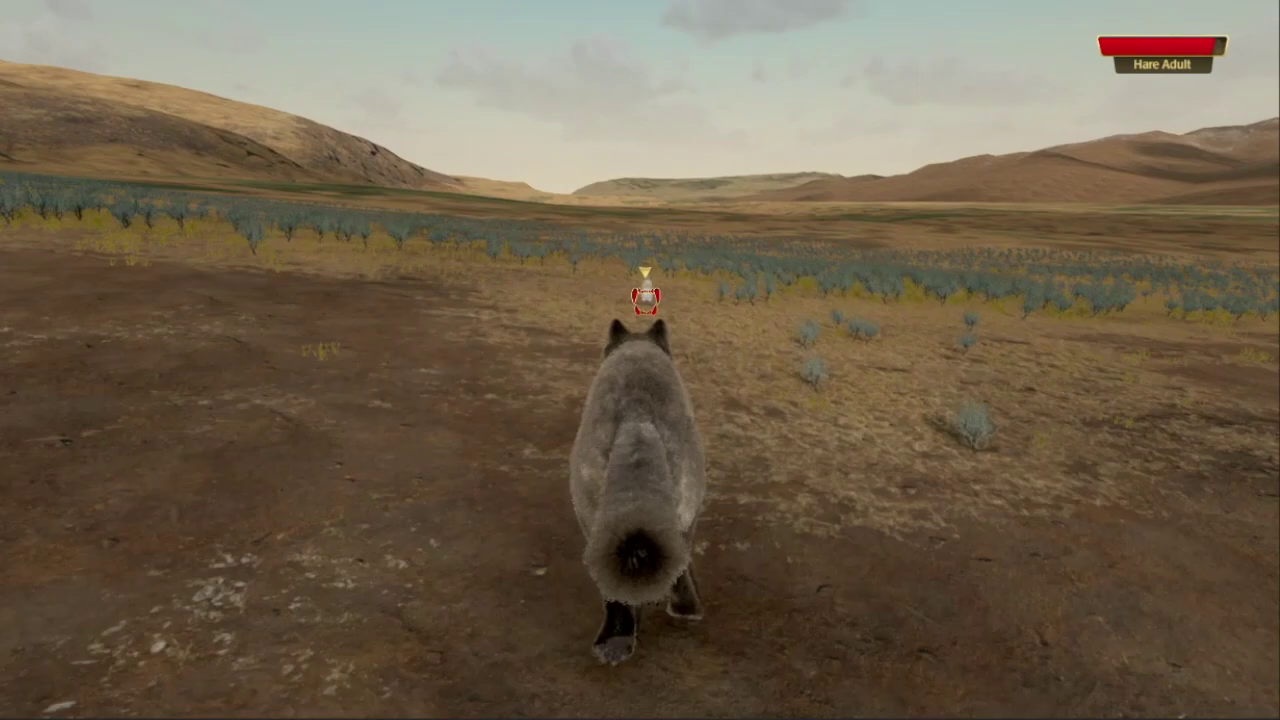